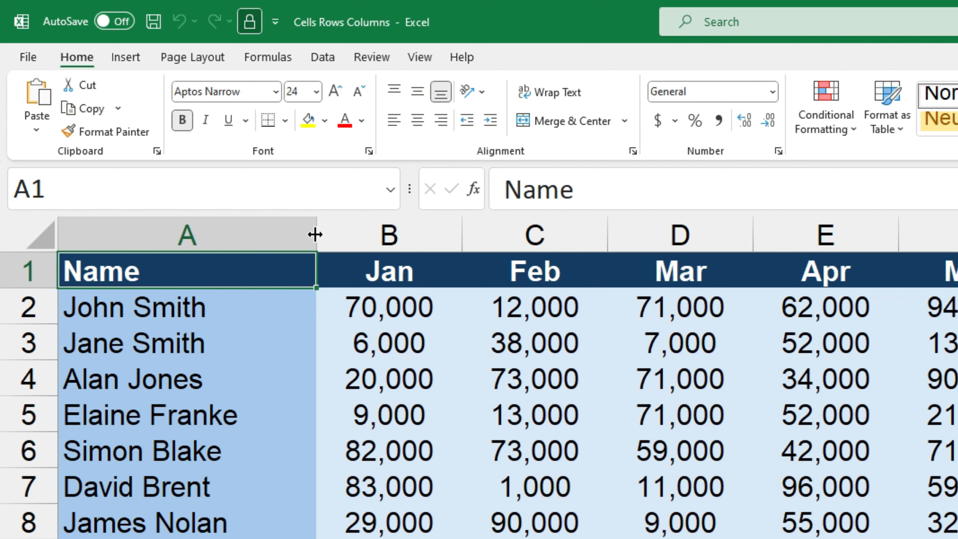
Step: Resize column A manually, first wider and then narrower than its names, and AutoFit it to its longest entry
{"action": "left_click_drag", "start_coordinate": [315, 235], "coordinate": [314, 235]}
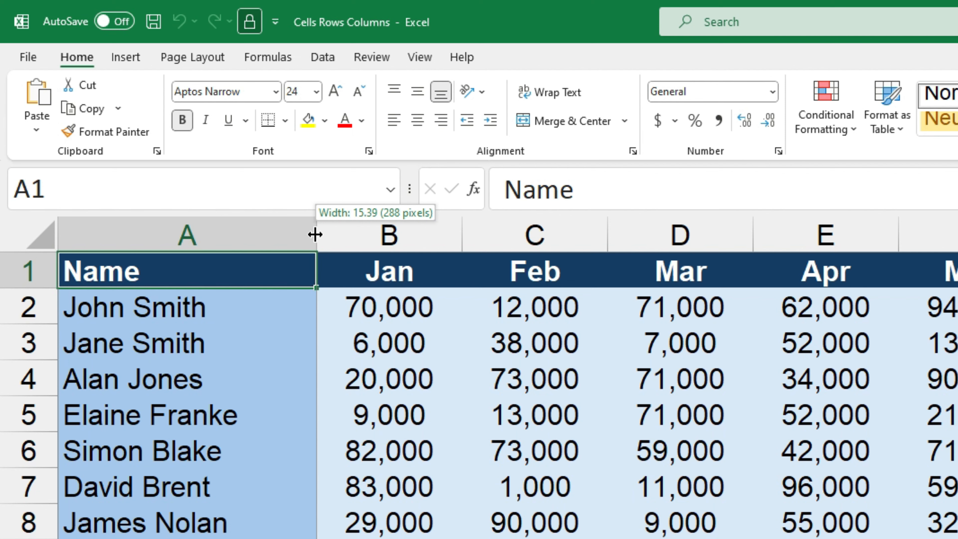
{"action": "left_click_drag", "start_coordinate": [315, 234], "coordinate": [362, 236]}
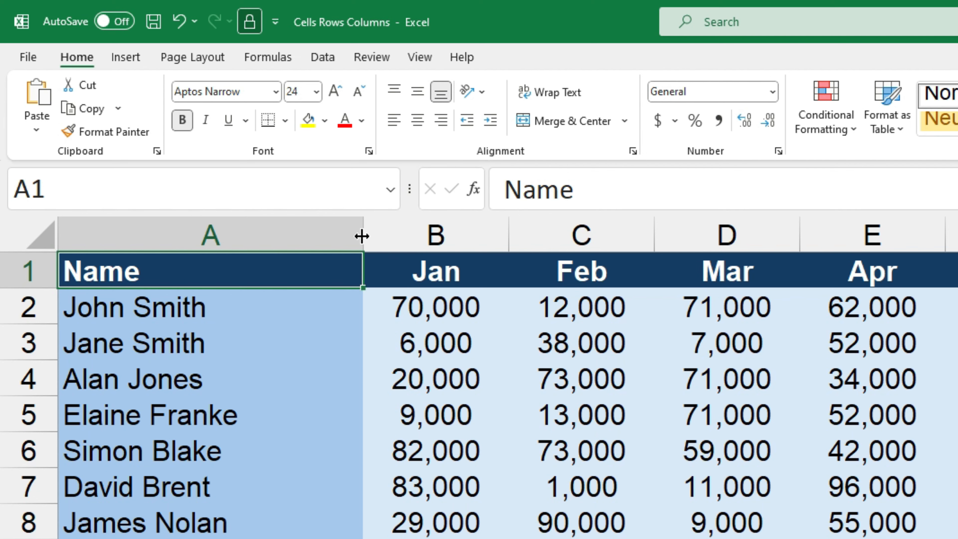
{"action": "left_click_drag", "start_coordinate": [362, 236], "coordinate": [201, 233]}
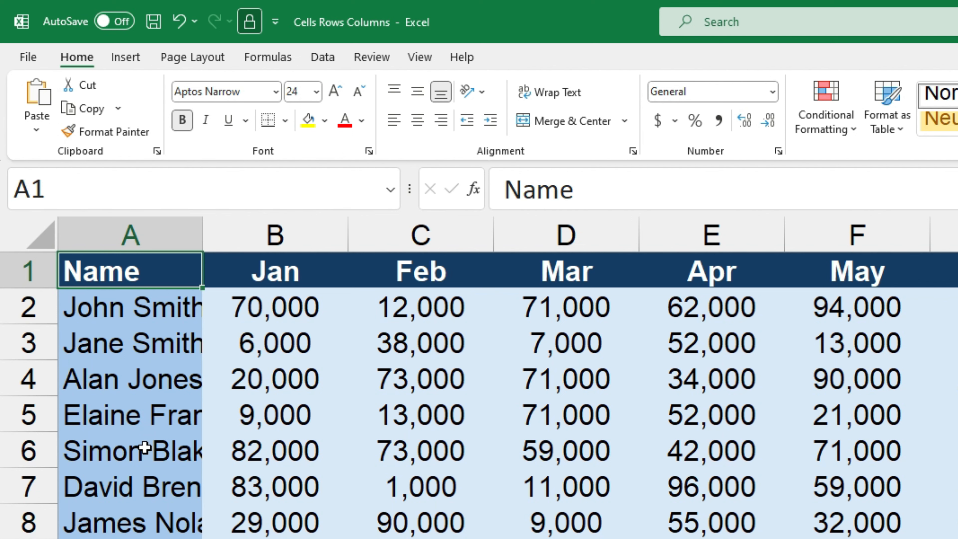
{"action": "double_click", "coordinate": [202, 231]}
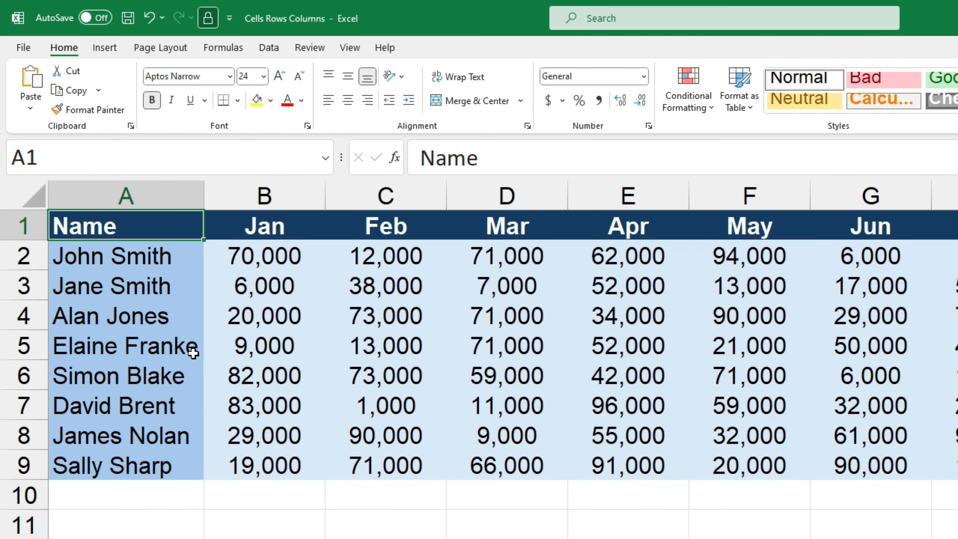
Step: Set the width of column A to exactly 20 and deselect the column
{"action": "right_click", "coordinate": [152, 194]}
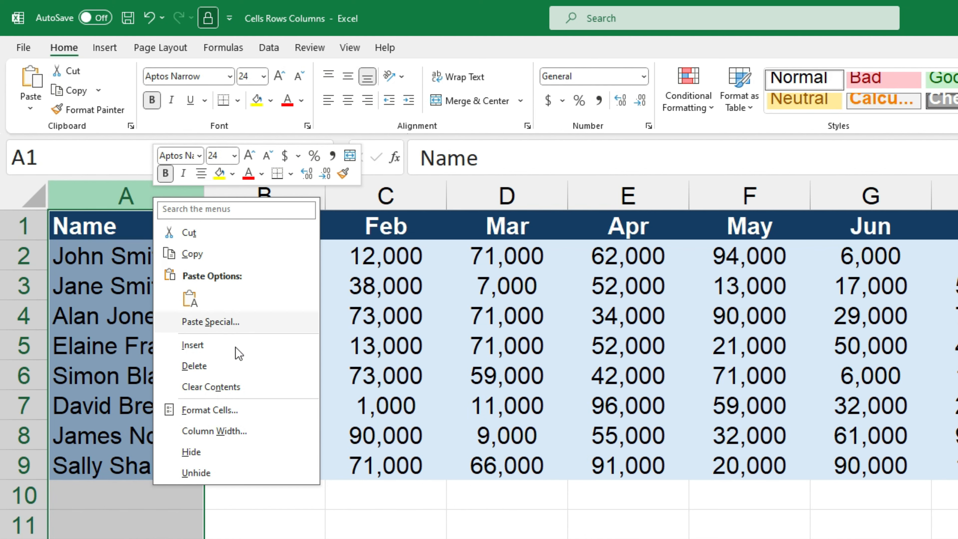
{"action": "left_click", "coordinate": [247, 429]}
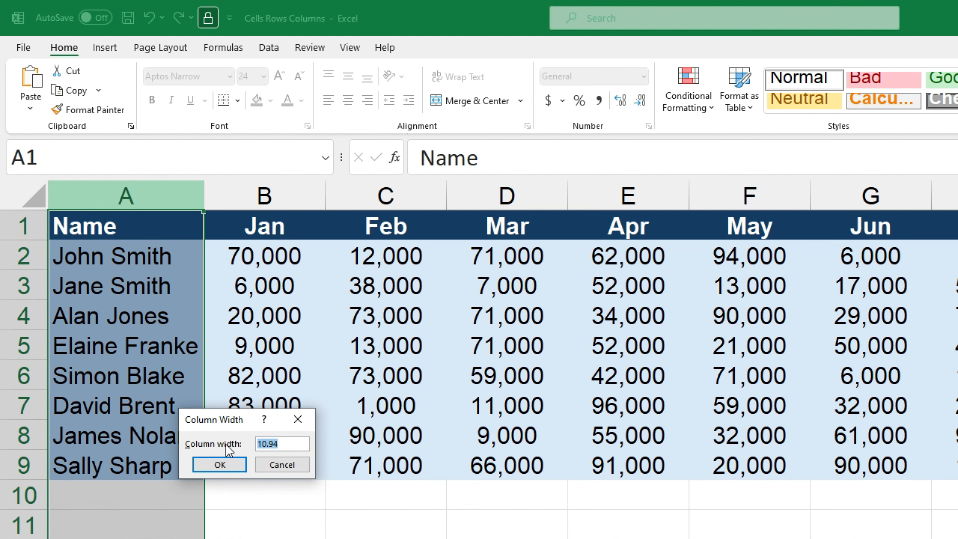
{"action": "type", "text": "20"}
{"action": "left_click", "coordinate": [226, 463]}
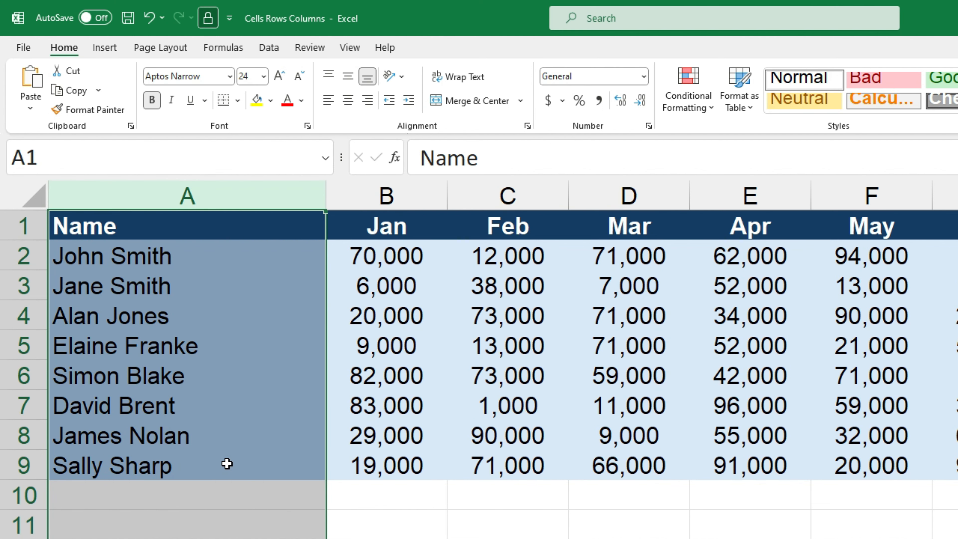
{"action": "left_click", "coordinate": [344, 532]}
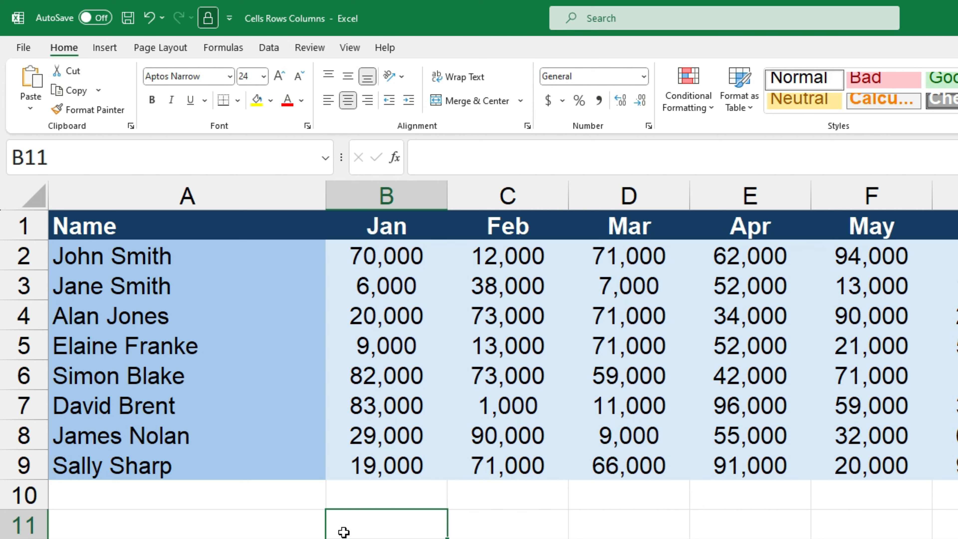
Step: Set the width of column A to 30 through the cell size formatting options and deselect the column
{"action": "left_click", "coordinate": [211, 198]}
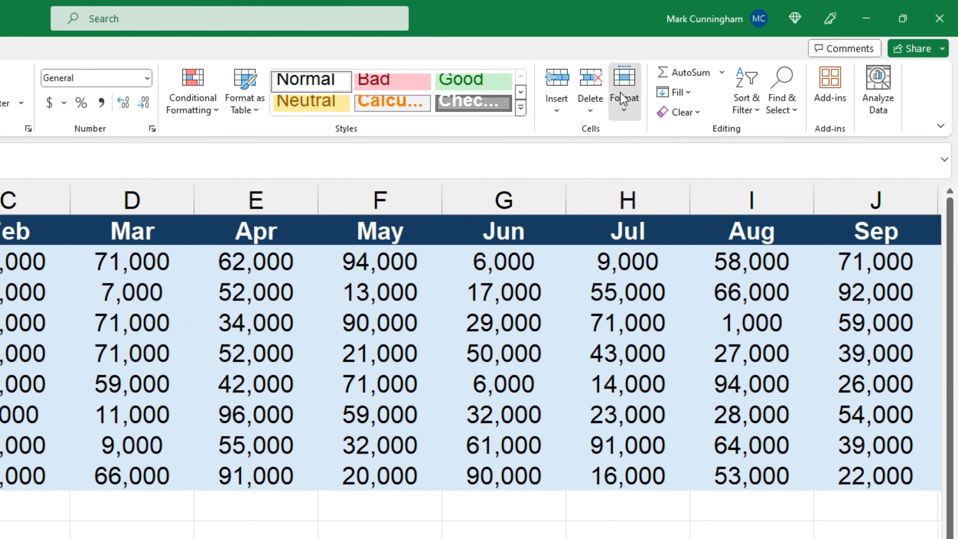
{"action": "left_click", "coordinate": [621, 97]}
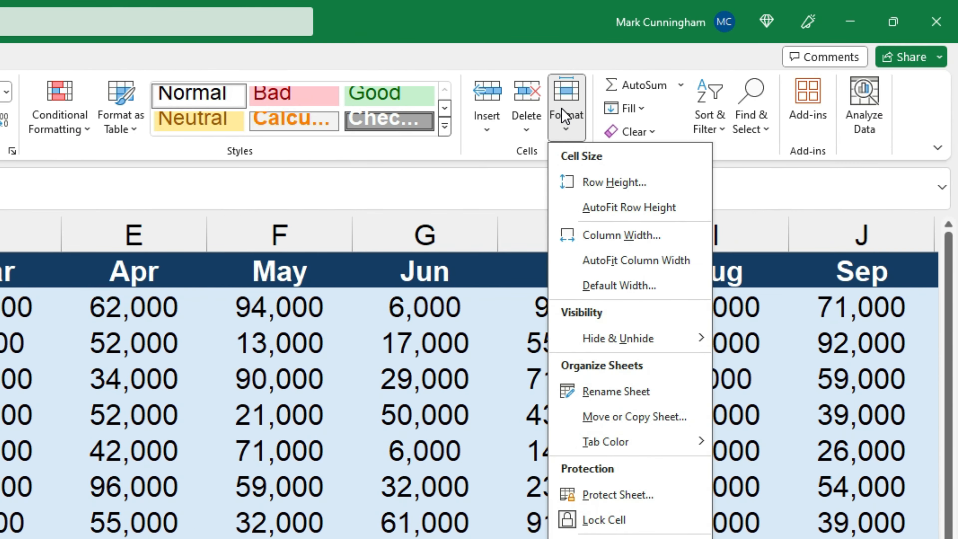
{"action": "left_click", "coordinate": [604, 235]}
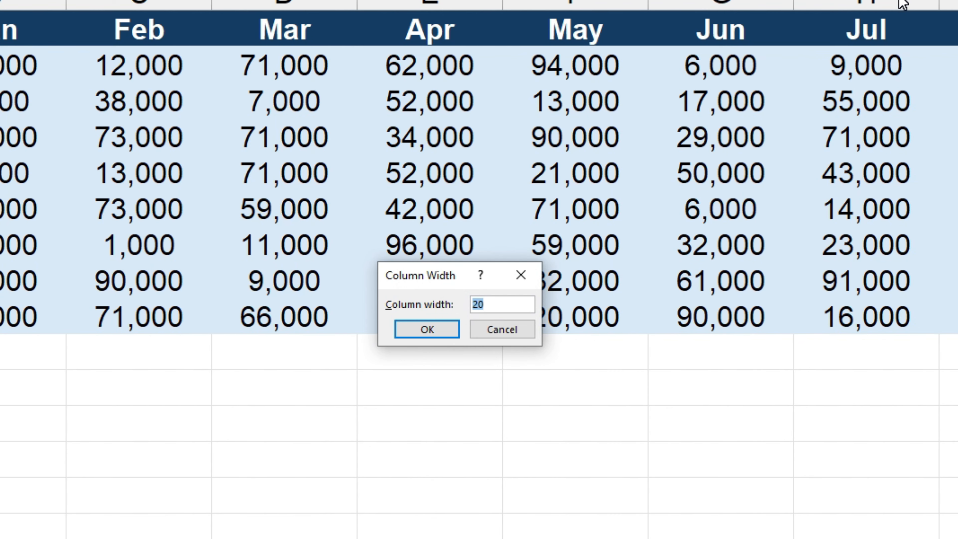
{"action": "type", "text": "30"}
{"action": "left_click", "coordinate": [441, 330]}
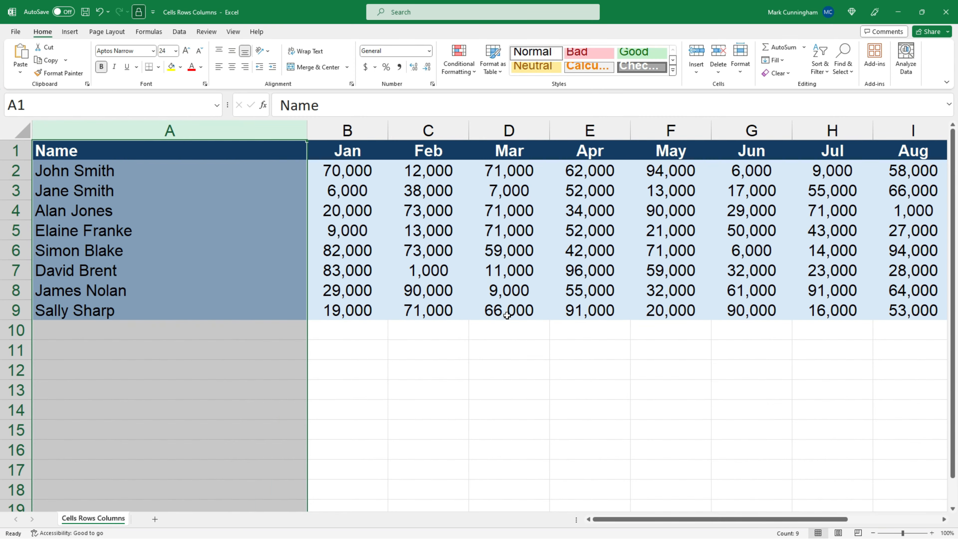
{"action": "left_click", "coordinate": [280, 357]}
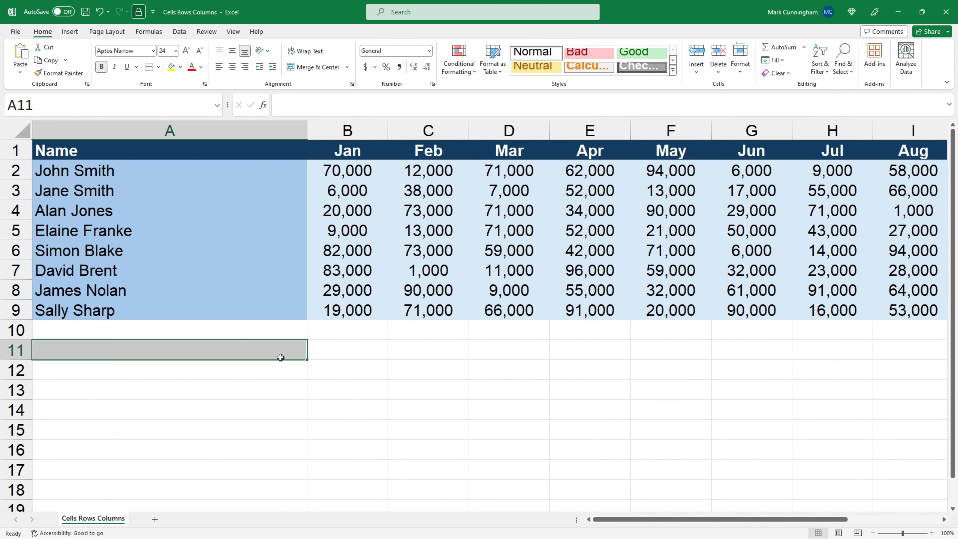
Step: AutoFit the width of column A to its contents with the cell size formatting options and deselect it
{"action": "left_click", "coordinate": [236, 130]}
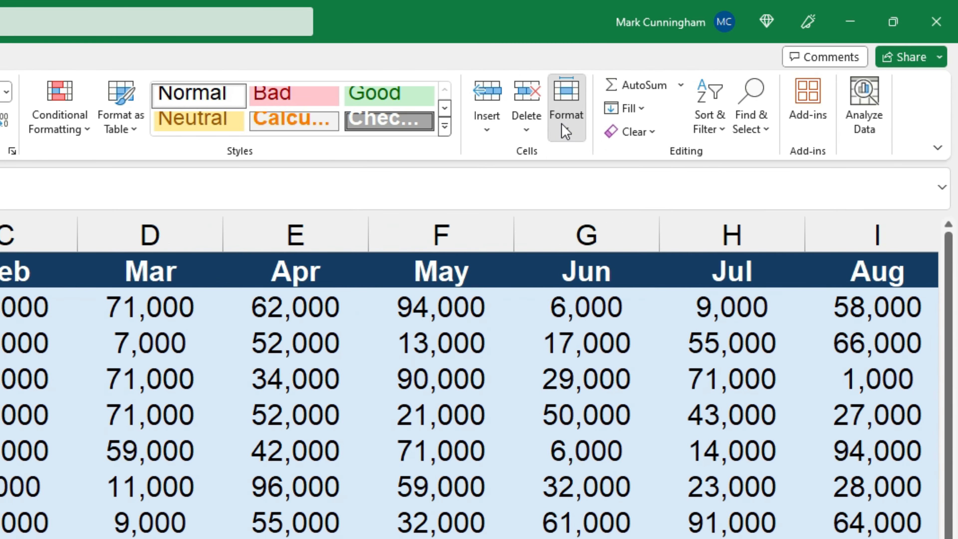
{"action": "left_click", "coordinate": [741, 72]}
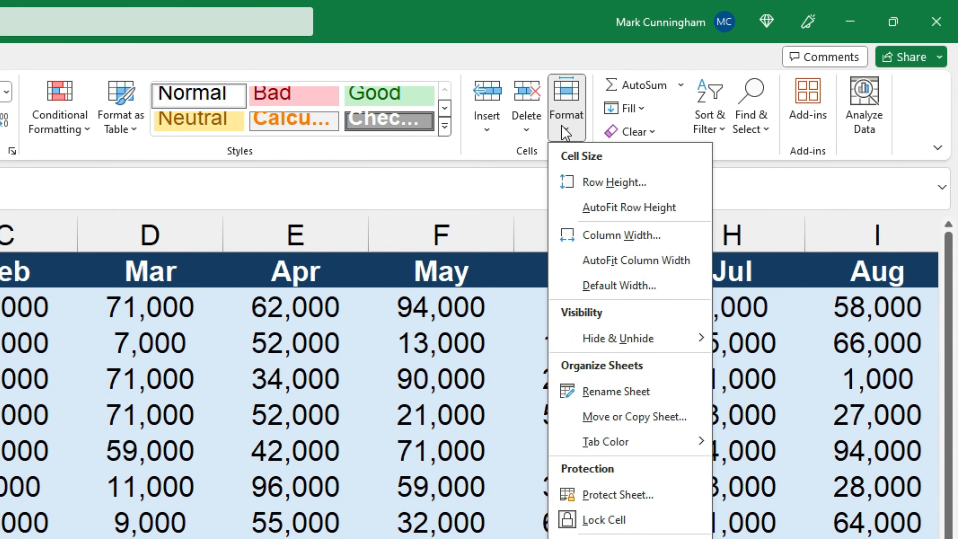
{"action": "left_click", "coordinate": [640, 270]}
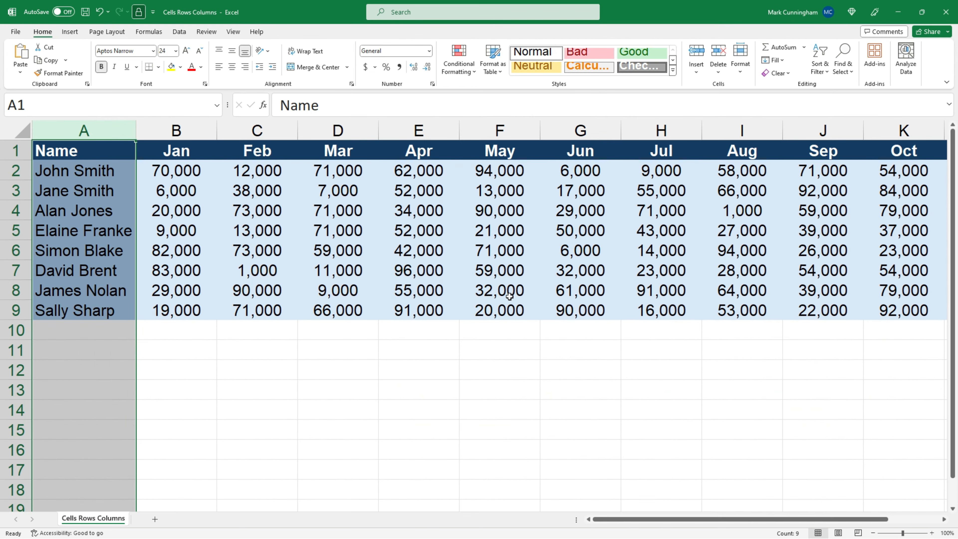
{"action": "left_click", "coordinate": [120, 353]}
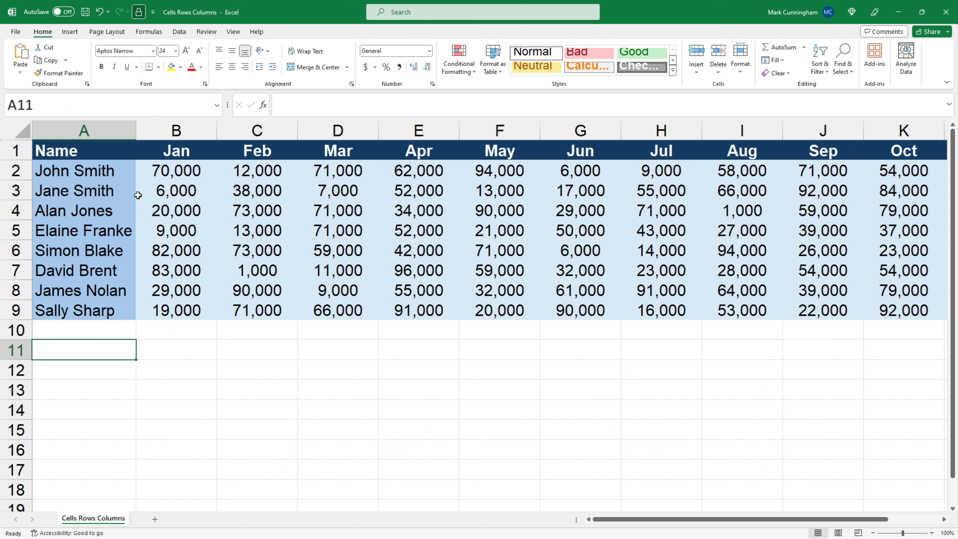
Step: Select columns B through D and widen them together to a width of about 17.28
{"action": "left_click_drag", "start_coordinate": [177, 129], "coordinate": [380, 129]}
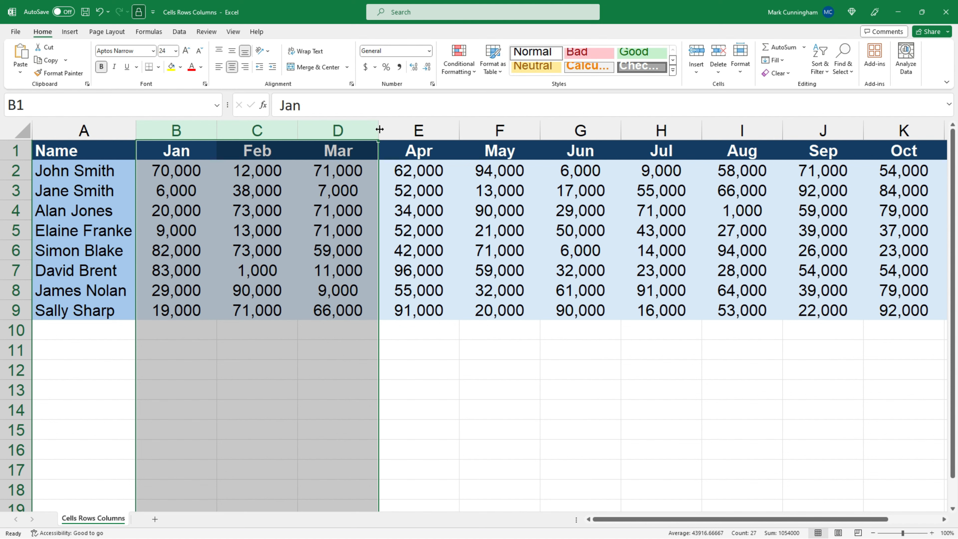
{"action": "left_click_drag", "start_coordinate": [380, 129], "coordinate": [459, 129]}
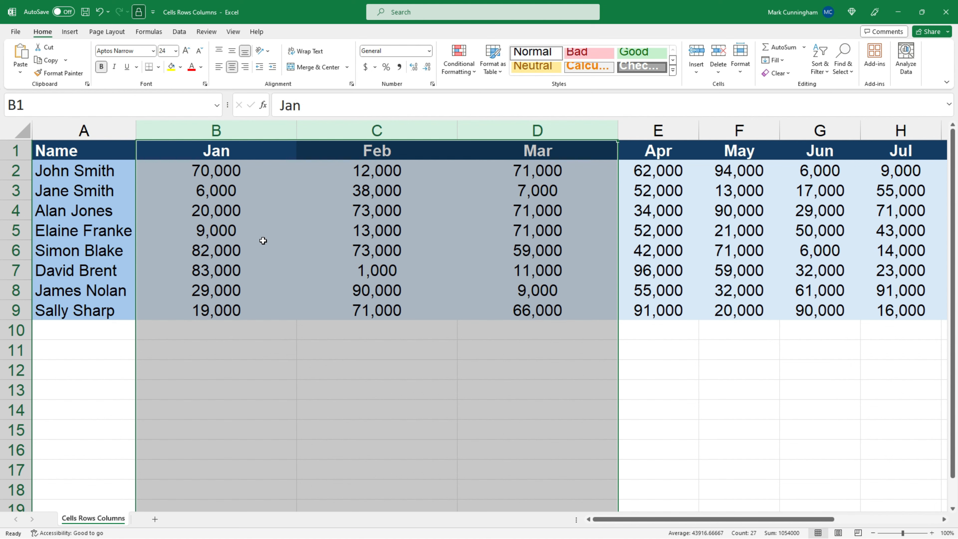
Step: Open the Column Width setting for columns B through D in two different ways, dismissing it each time without changes
{"action": "right_click", "coordinate": [286, 129]}
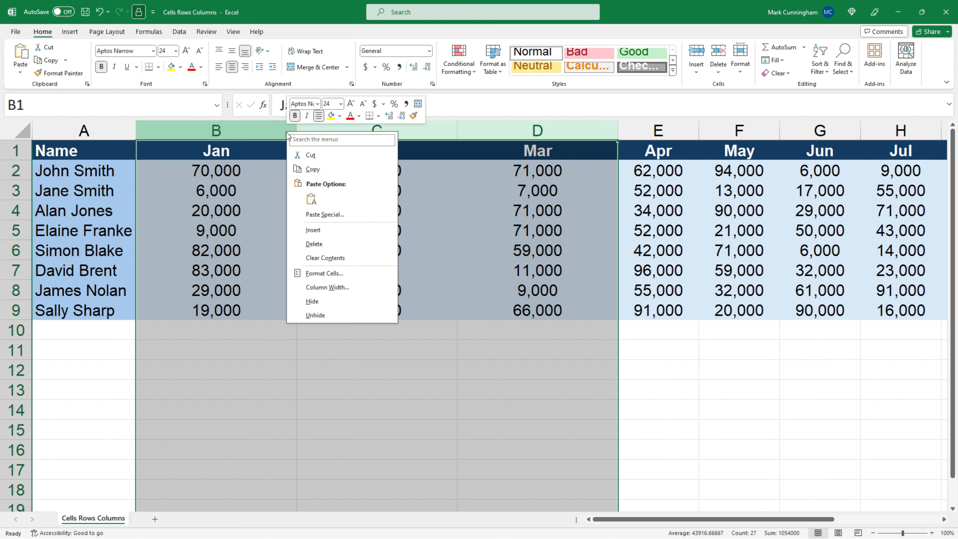
{"action": "left_click", "coordinate": [331, 294]}
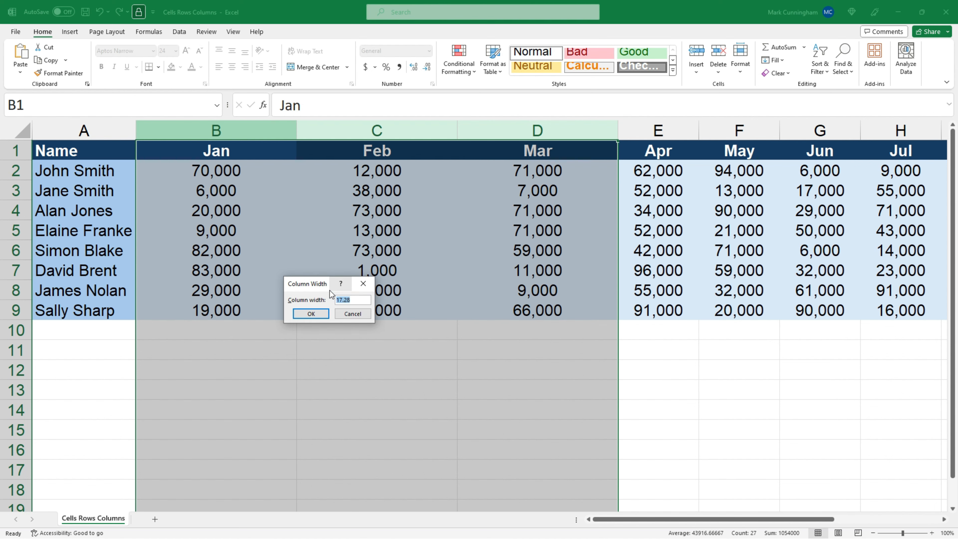
{"action": "left_click", "coordinate": [352, 316]}
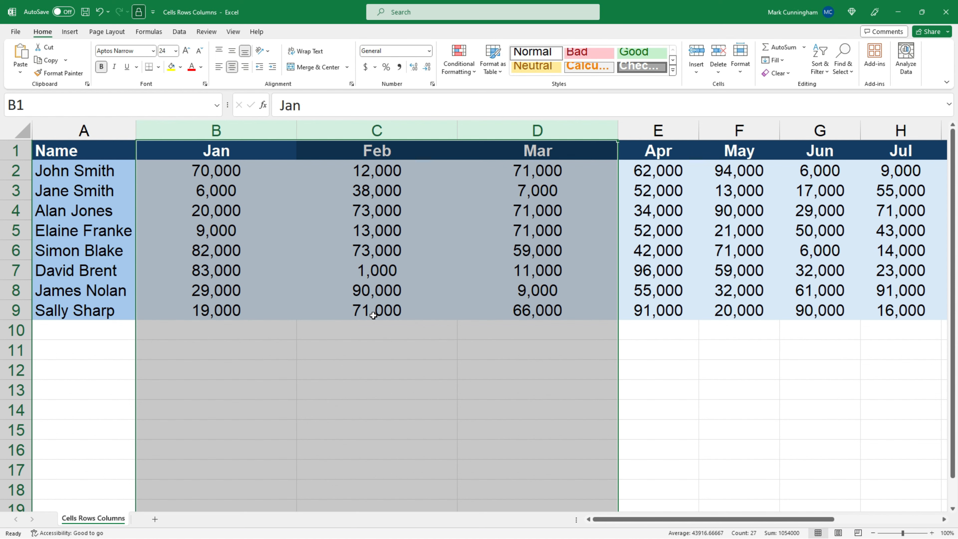
{"action": "left_click", "coordinate": [742, 68]}
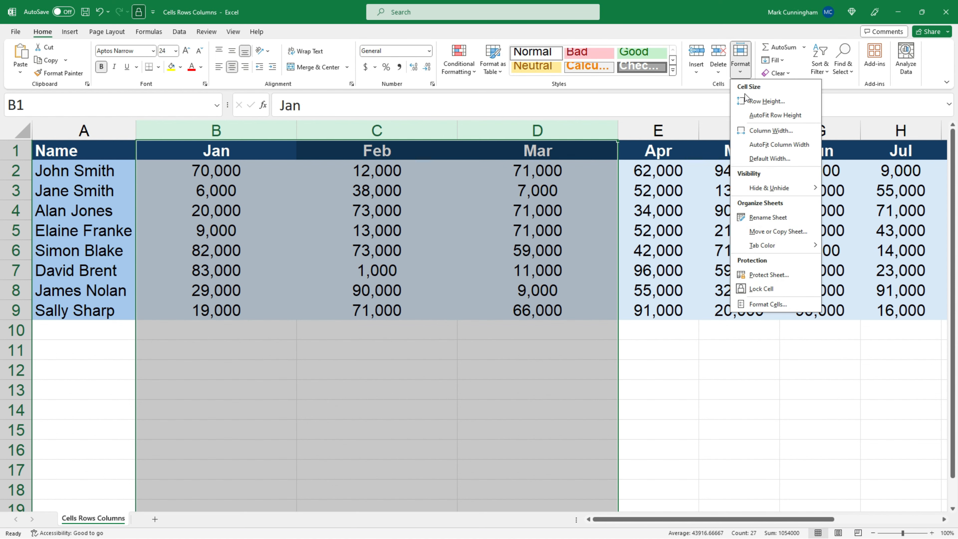
{"action": "left_click", "coordinate": [751, 131]}
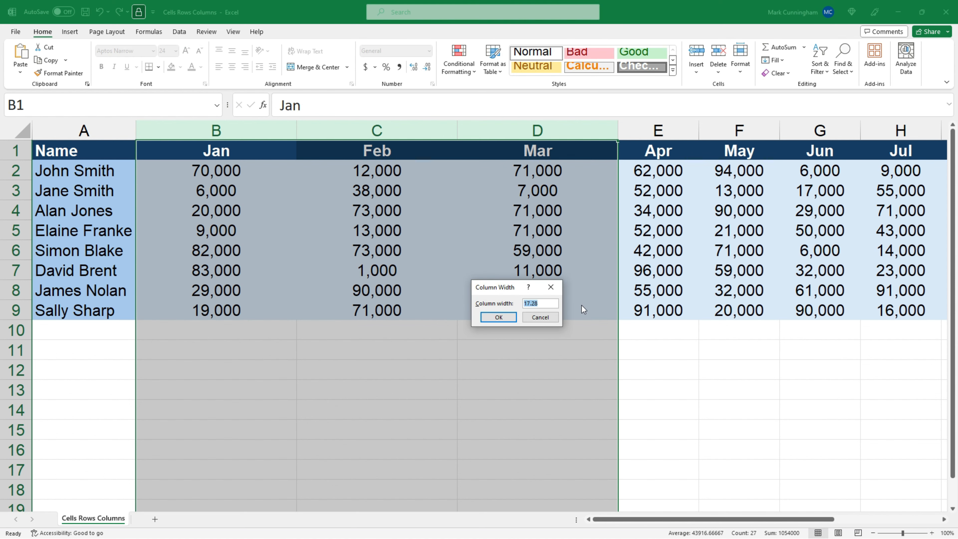
{"action": "left_click", "coordinate": [540, 317]}
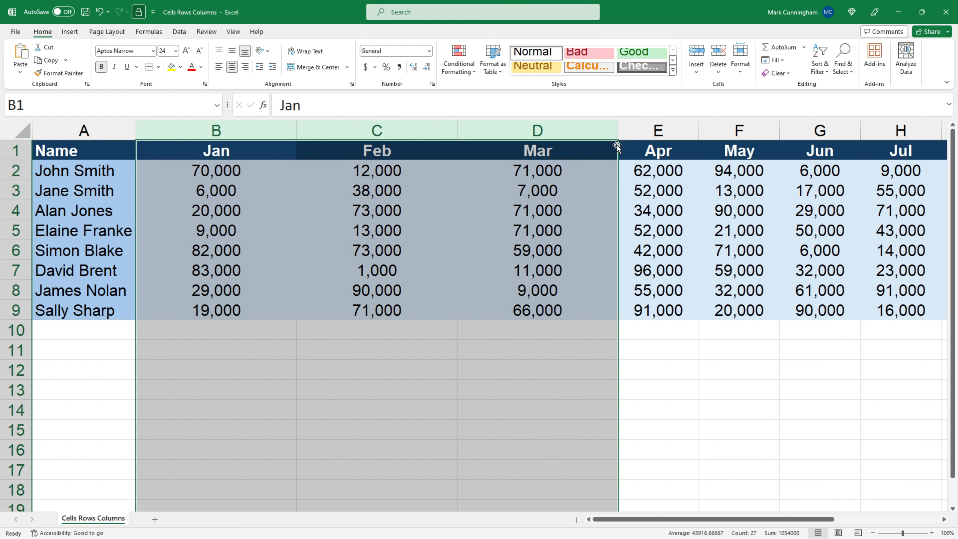
Step: Undo the widening of columns B through D and deselect them
{"action": "left_click", "coordinate": [99, 11]}
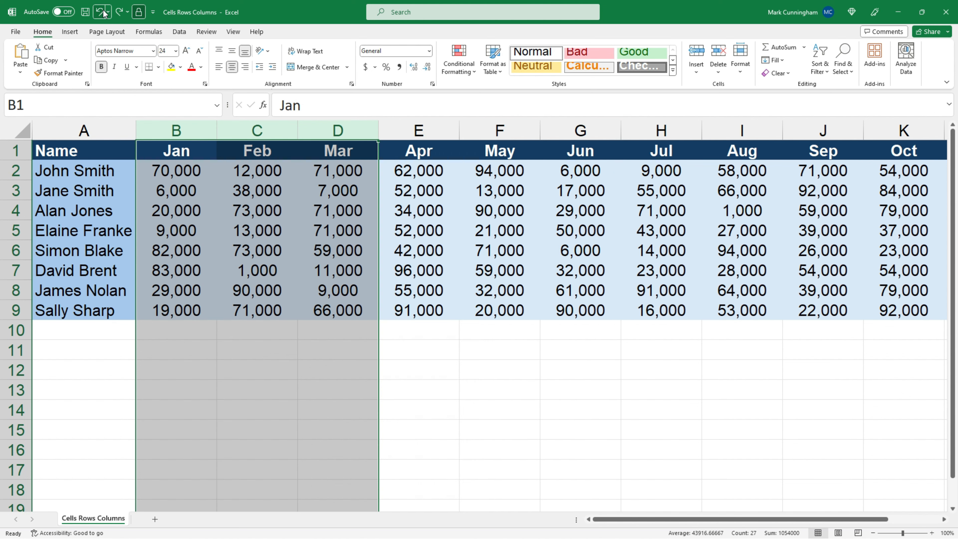
{"action": "left_click", "coordinate": [257, 190]}
Step: Select the non-adjacent columns C, E, H and I together and set their width to 20
{"action": "left_click", "coordinate": [274, 129]}
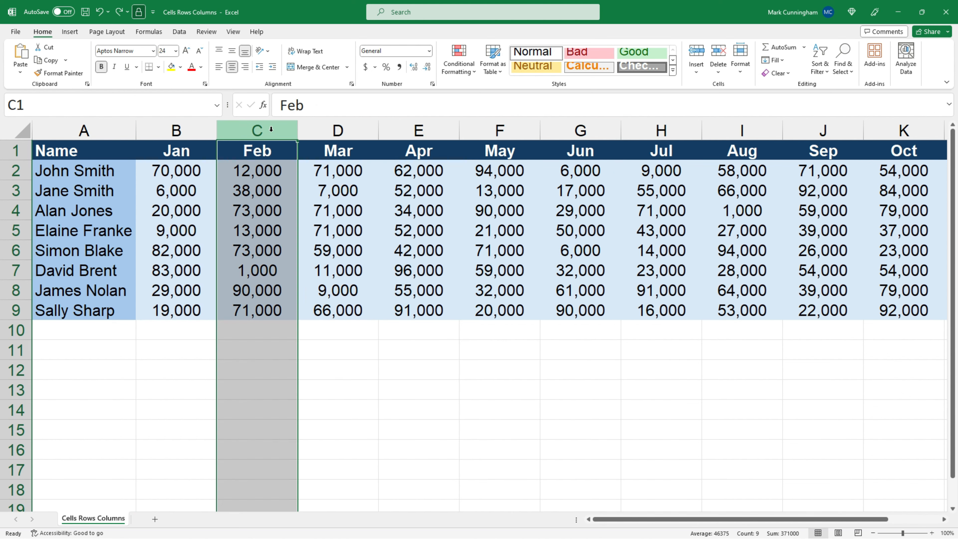
{"action": "left_click", "coordinate": [452, 129], "text": "ctrl"}
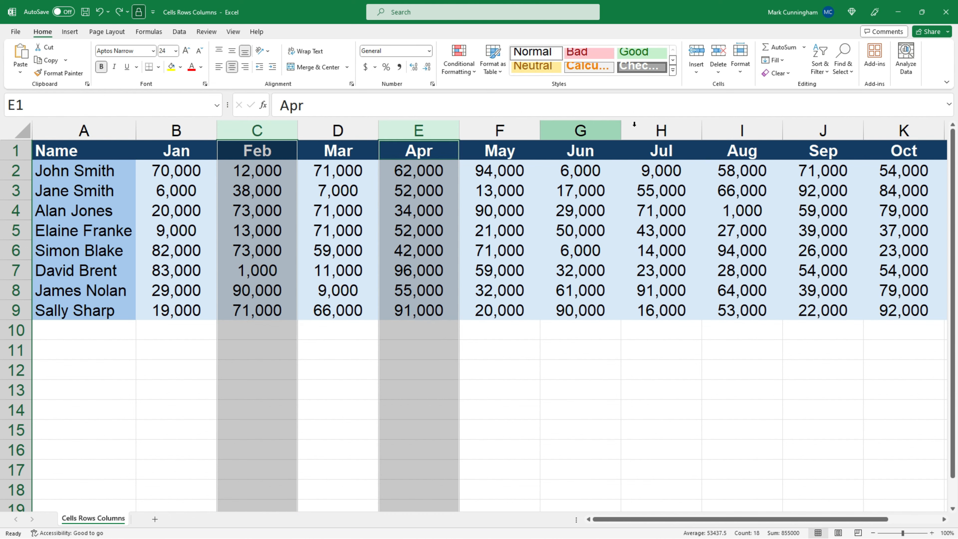
{"action": "left_click_drag", "start_coordinate": [641, 129], "coordinate": [744, 128]}
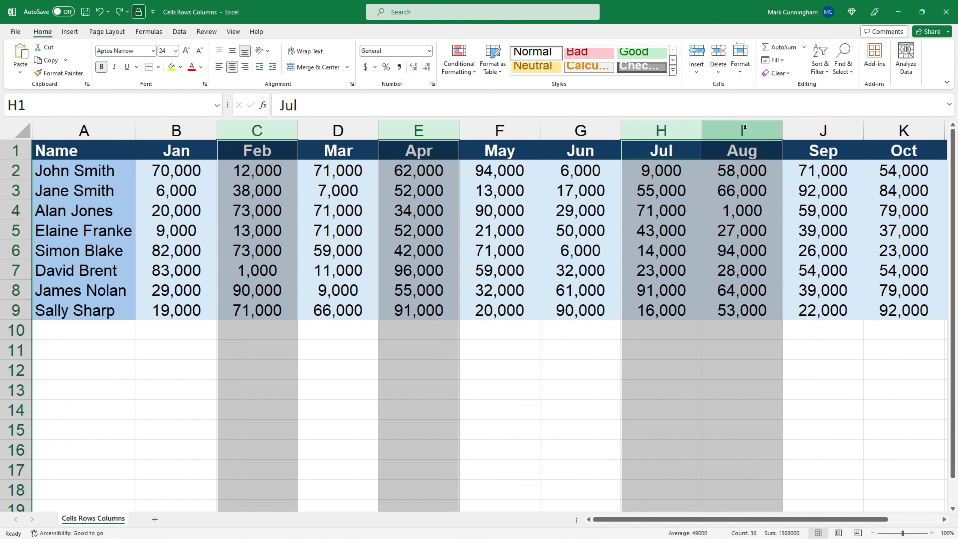
{"action": "right_click", "coordinate": [732, 129]}
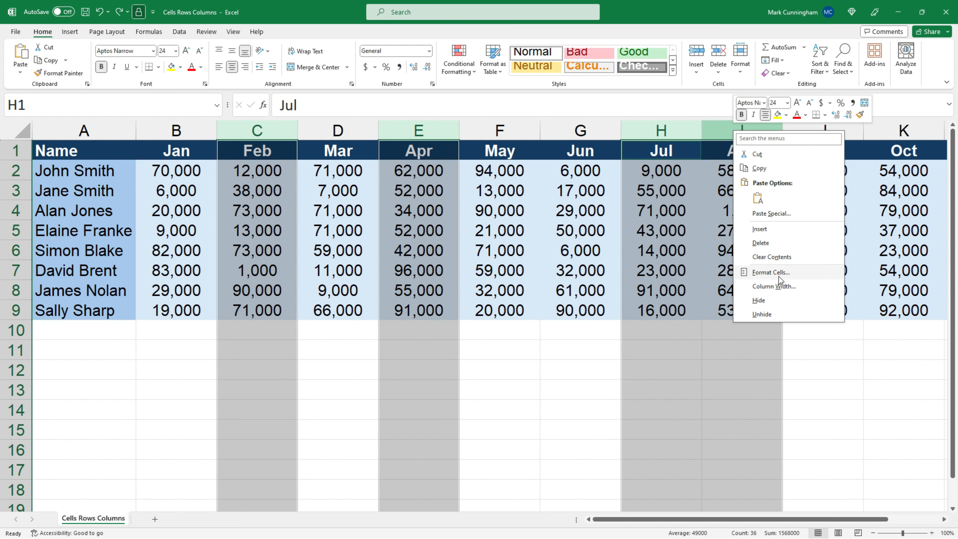
{"action": "left_click", "coordinate": [782, 288]}
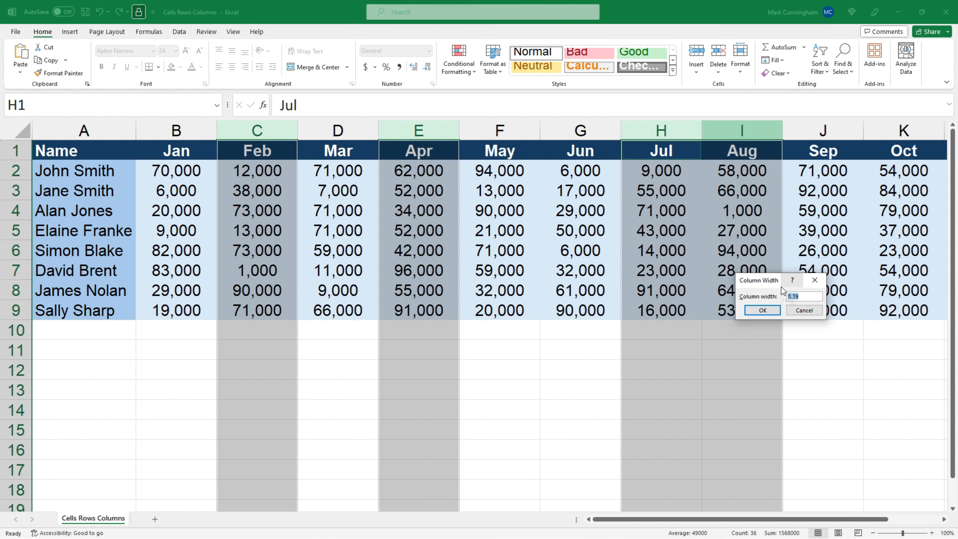
{"action": "type", "text": "20"}
{"action": "left_click", "coordinate": [762, 311]}
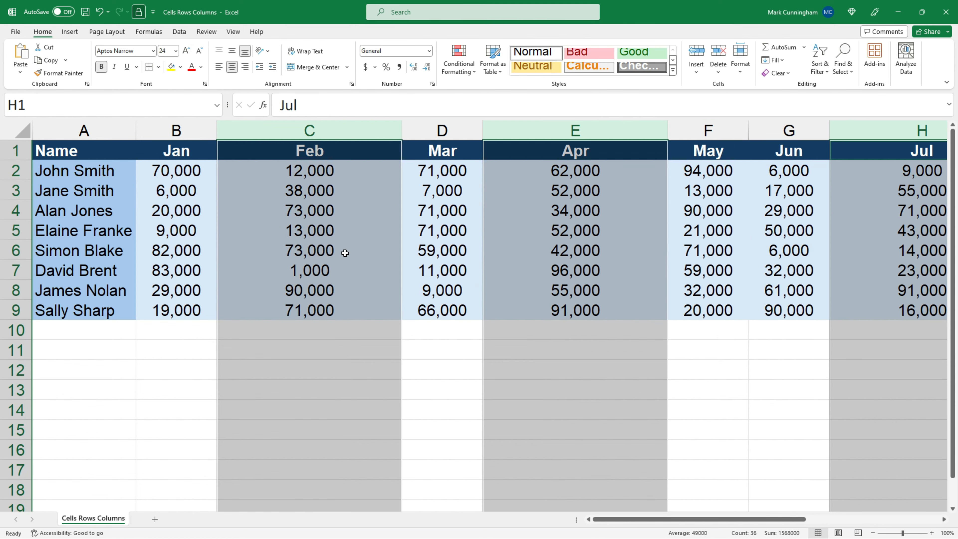
Step: Undo the width change on columns C, E, H and I and deselect them
{"action": "left_click", "coordinate": [100, 14]}
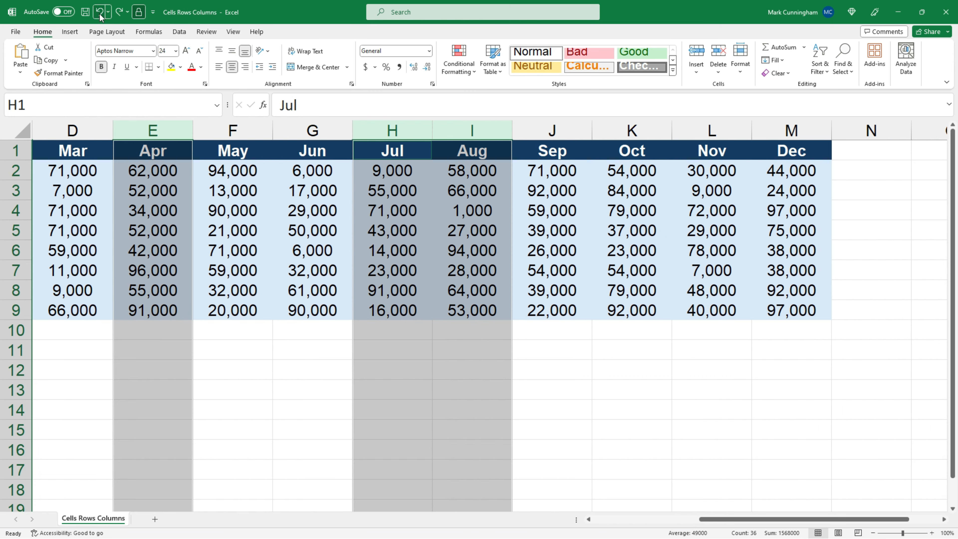
{"action": "left_click", "coordinate": [122, 191]}
Step: Make row 3 taller by hand and undo the height change
{"action": "left_click", "coordinate": [611, 521]}
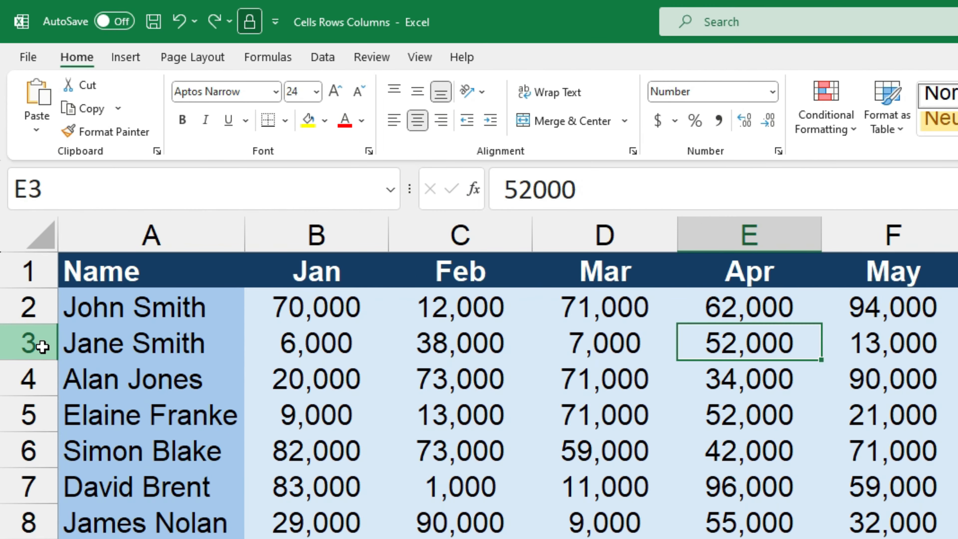
{"action": "left_click", "coordinate": [19, 193]}
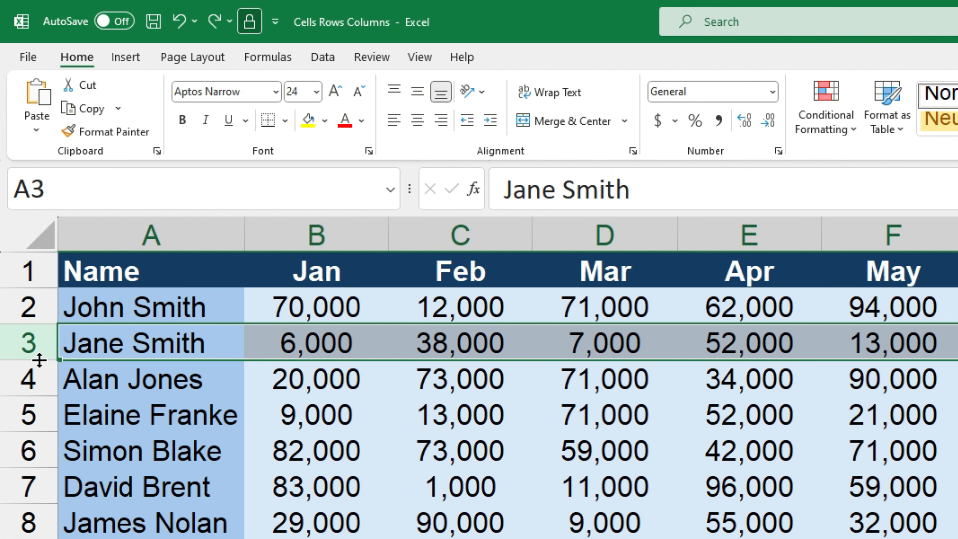
{"action": "left_click_drag", "start_coordinate": [40, 360], "coordinate": [39, 388]}
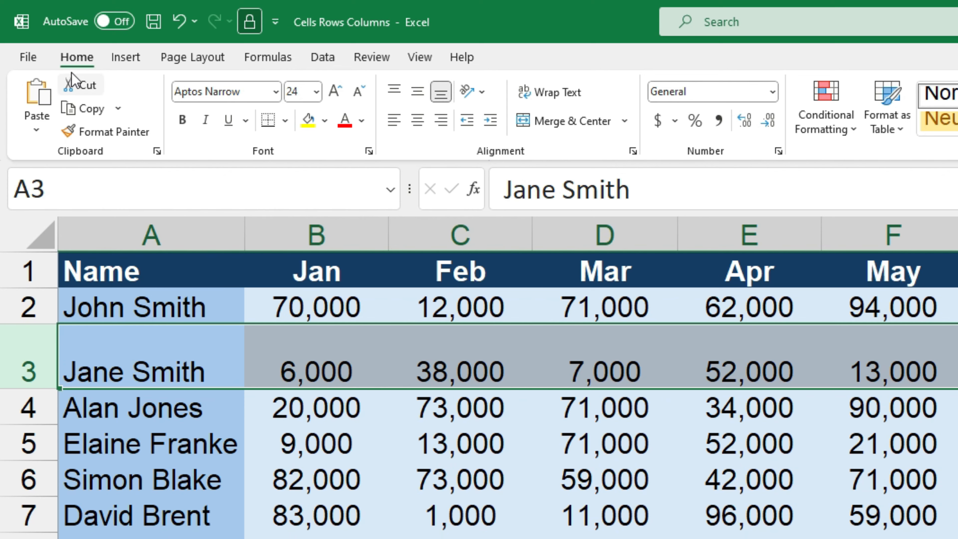
{"action": "left_click", "coordinate": [179, 21]}
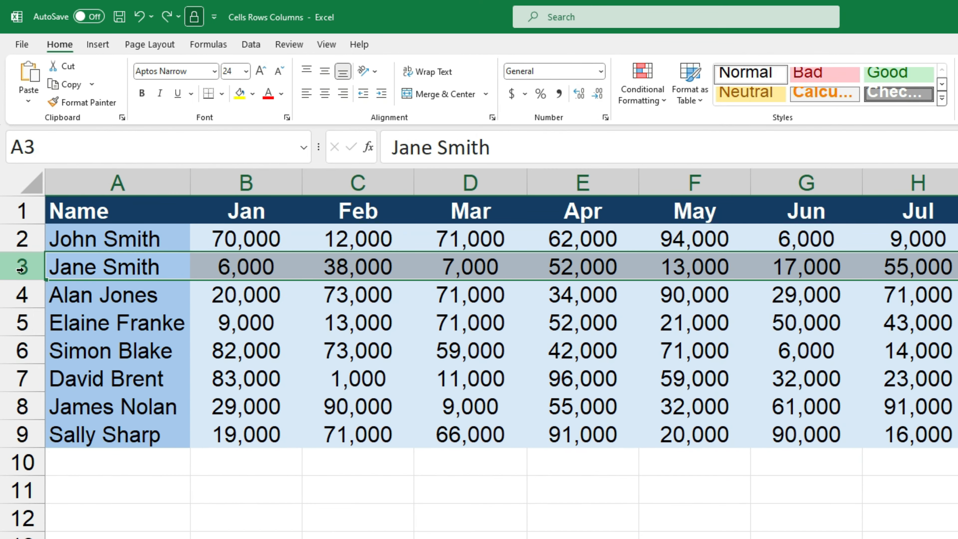
Step: Open the Row Height setting for row 3 and dismiss it without changes
{"action": "right_click", "coordinate": [21, 269]}
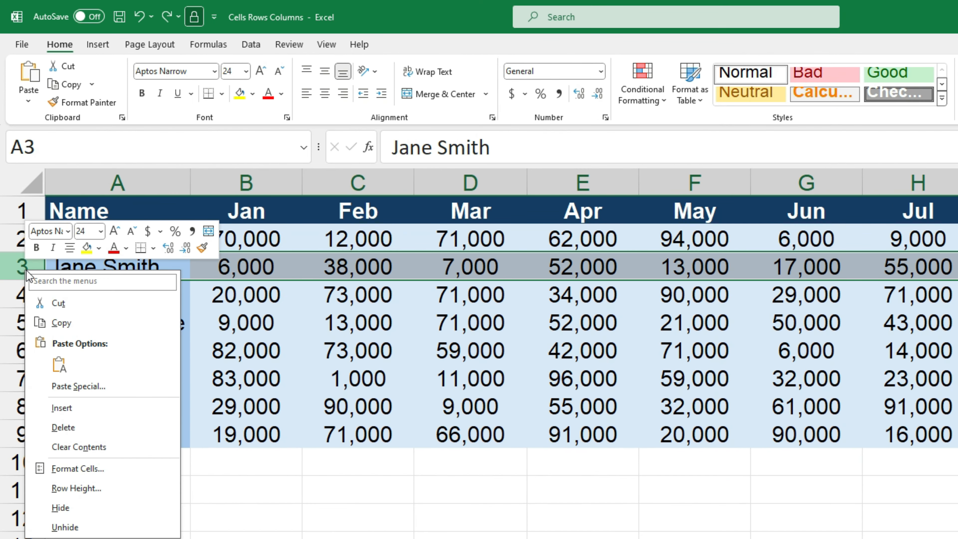
{"action": "left_click", "coordinate": [108, 486]}
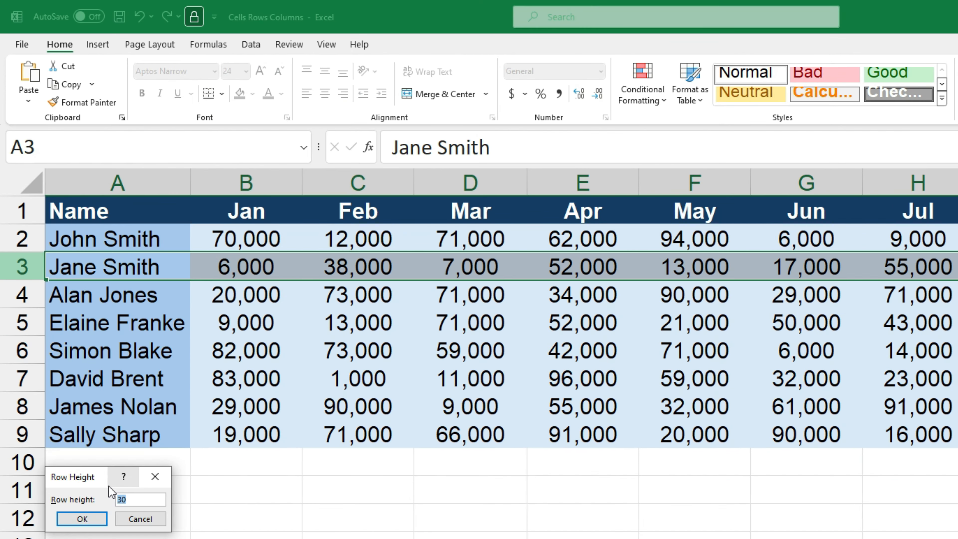
{"action": "left_click", "coordinate": [140, 518]}
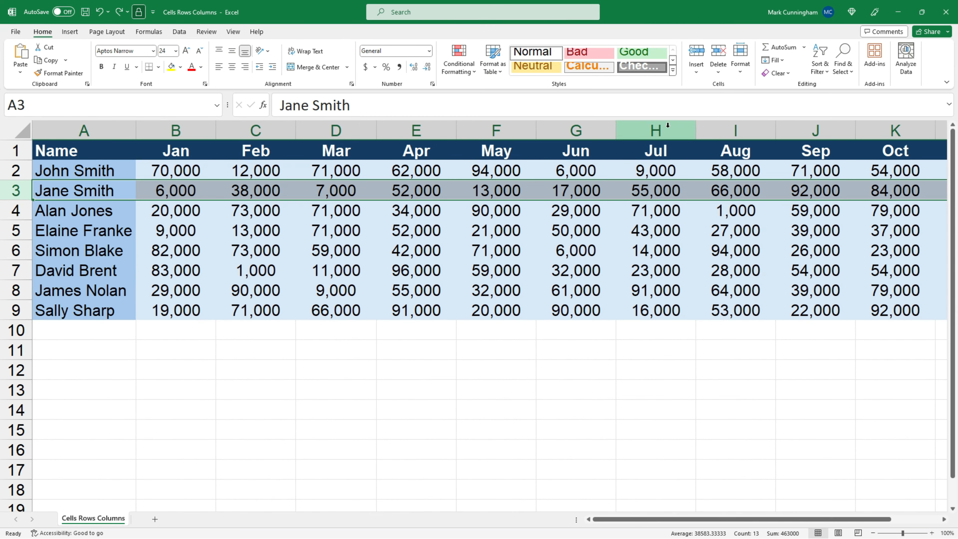
Step: Set the height of row 3 to 50, and reset the row with AutoFit from its border
{"action": "left_click", "coordinate": [740, 72]}
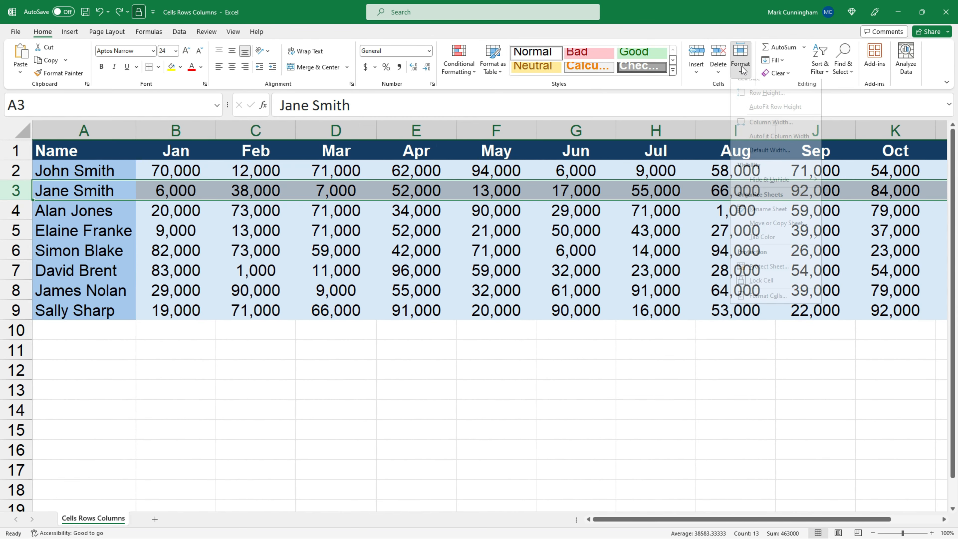
{"action": "left_click", "coordinate": [763, 102]}
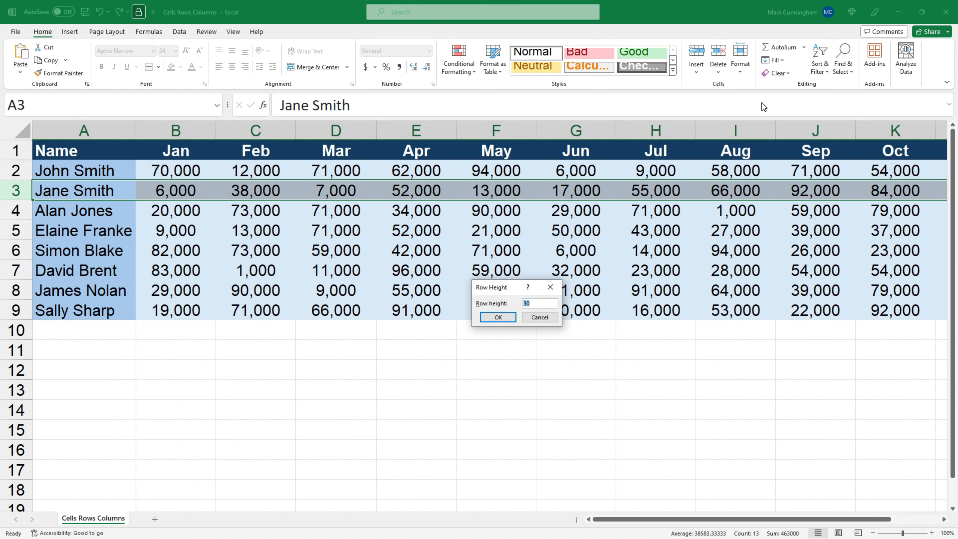
{"action": "type", "text": "50"}
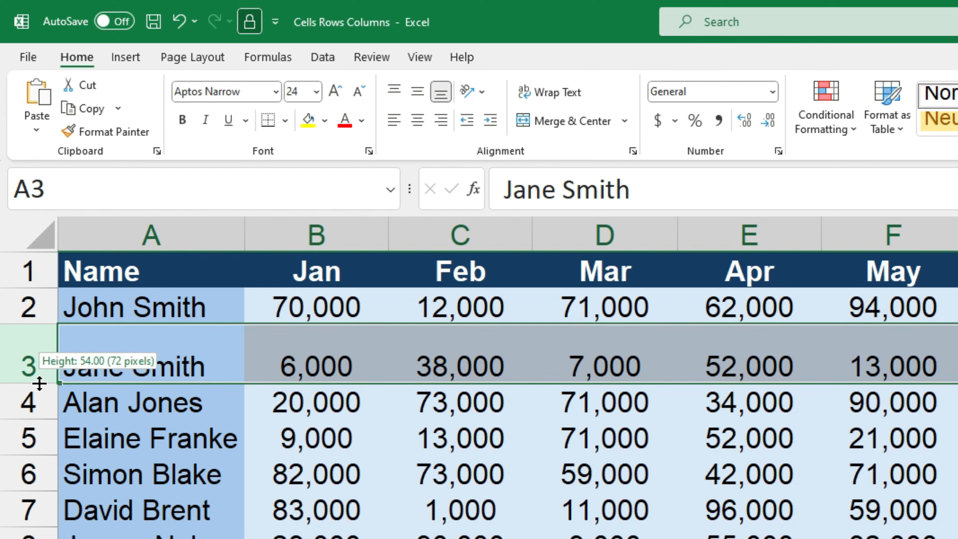
{"action": "double_click", "coordinate": [31, 382]}
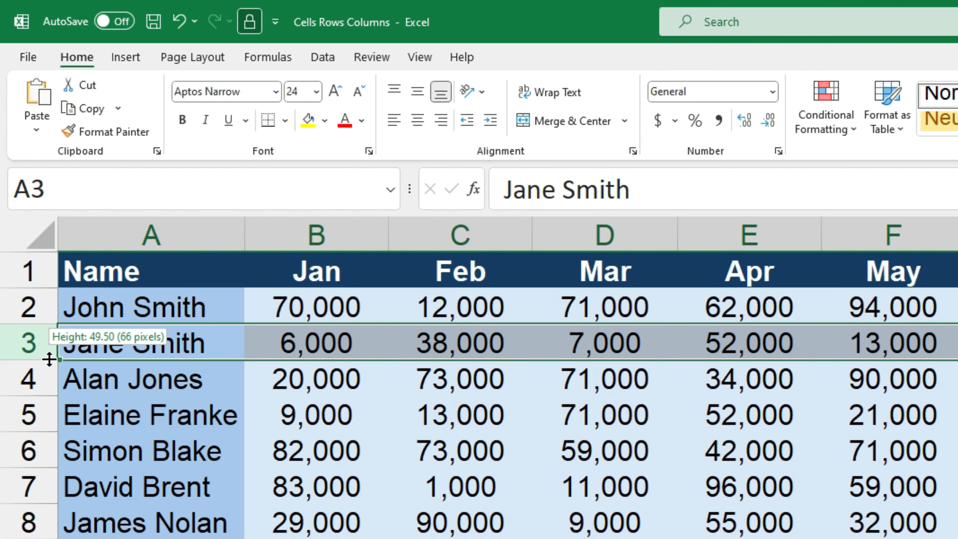
Step: Make row 3 taller by hand, fit it back with AutoFit Row Height and deselect it
{"action": "left_click_drag", "start_coordinate": [47, 359], "coordinate": [45, 390]}
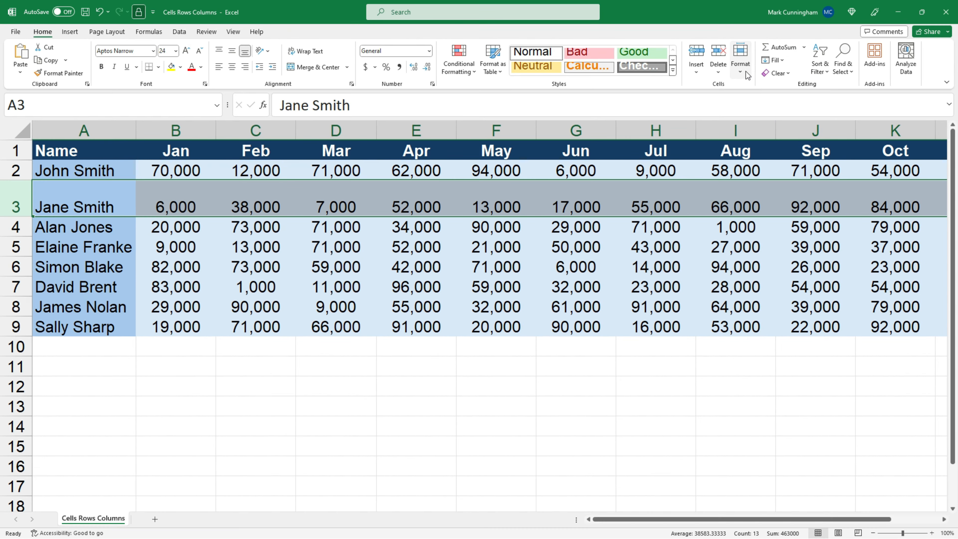
{"action": "left_click", "coordinate": [740, 60]}
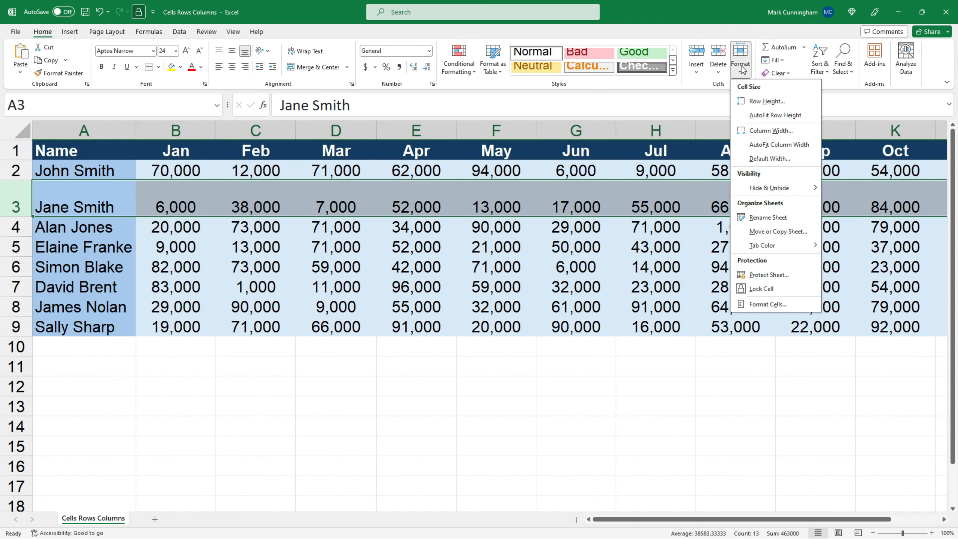
{"action": "left_click", "coordinate": [765, 116]}
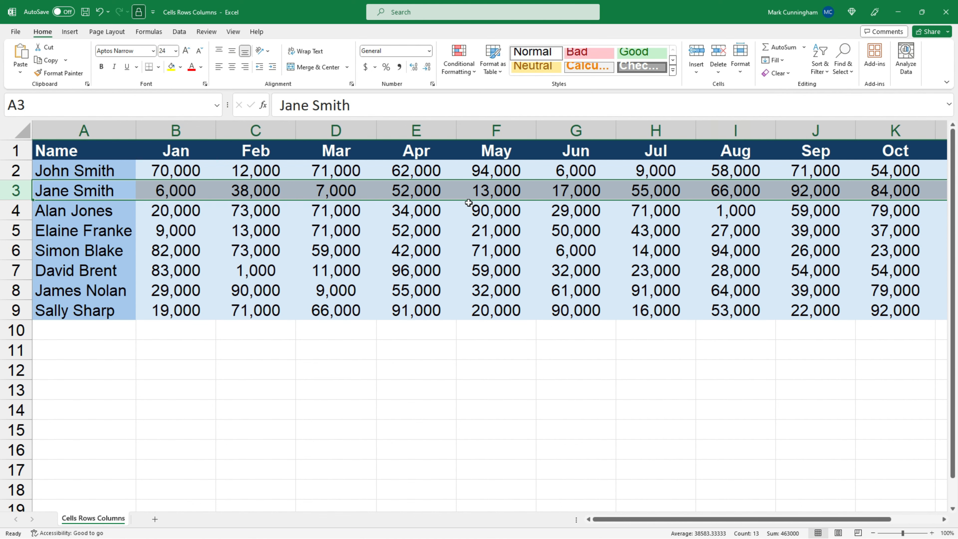
{"action": "left_click", "coordinate": [256, 229]}
Step: Select rows 3 through 7, make them all taller by hand, and AutoFit their heights together
{"action": "left_click_drag", "start_coordinate": [14, 188], "coordinate": [18, 300]}
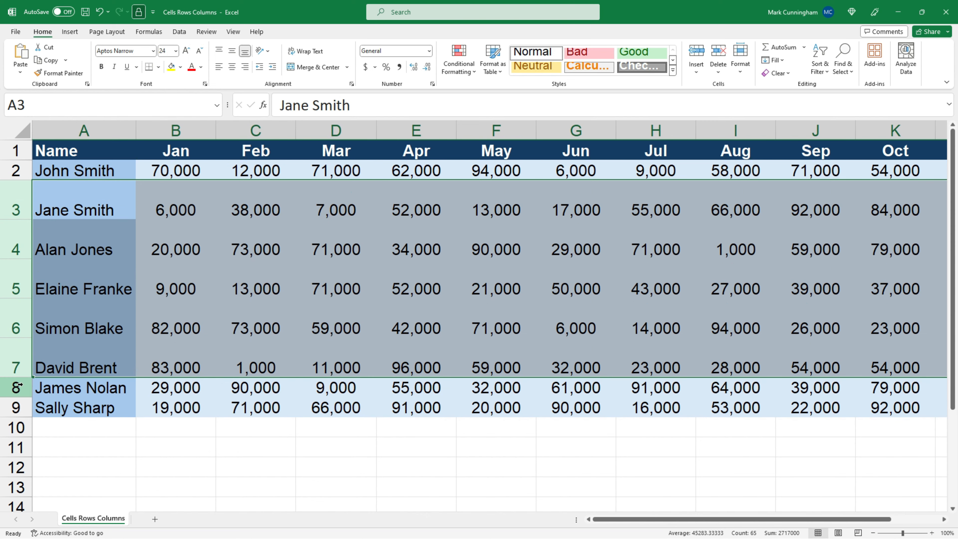
{"action": "double_click", "coordinate": [24, 377]}
{"action": "left_click", "coordinate": [49, 276]}
Step: Select the non-adjacent rows 4, 6 and 7 together and make them about 64.5 high by hand
{"action": "left_click", "coordinate": [23, 212]}
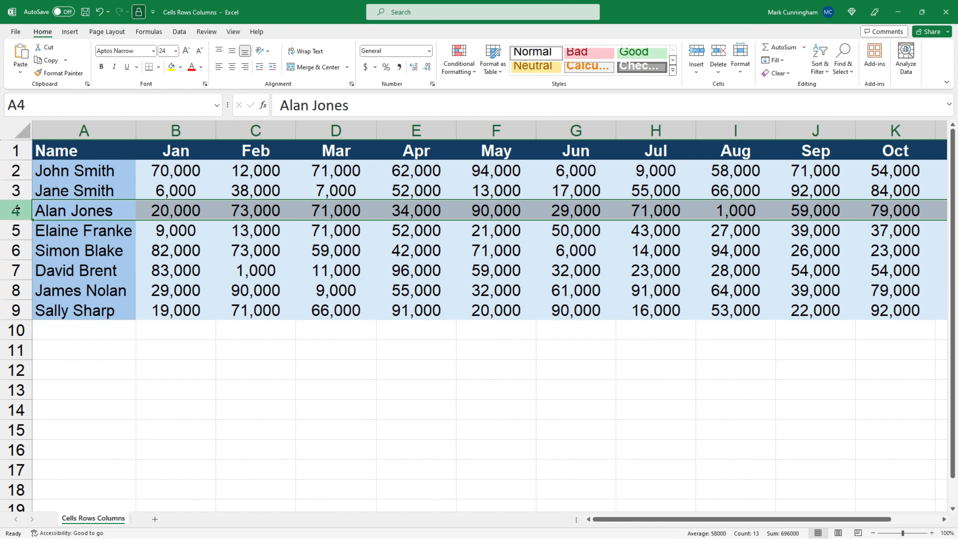
{"action": "left_click", "coordinate": [17, 250], "text": "ctrl"}
{"action": "left_click", "coordinate": [18, 271], "text": "ctrl"}
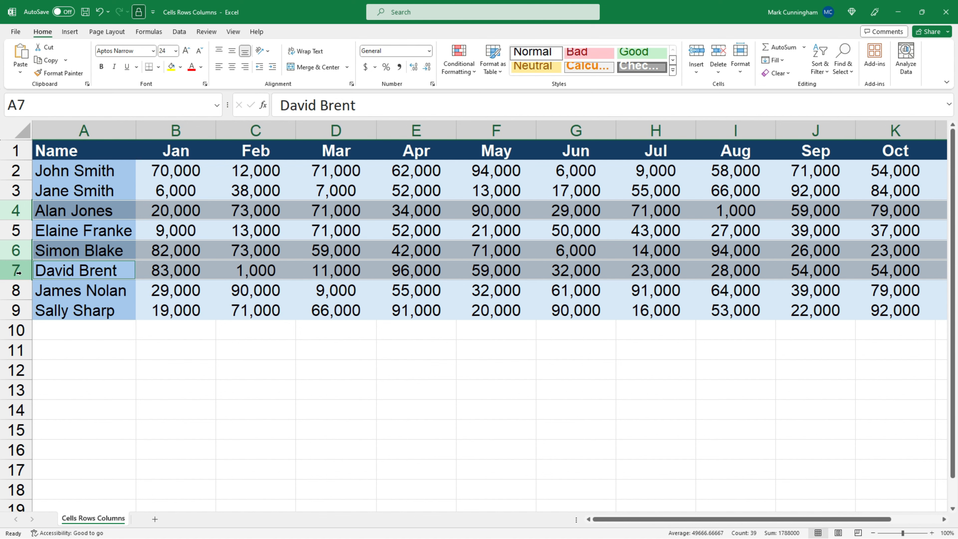
{"action": "left_click_drag", "start_coordinate": [17, 280], "coordinate": [19, 304]}
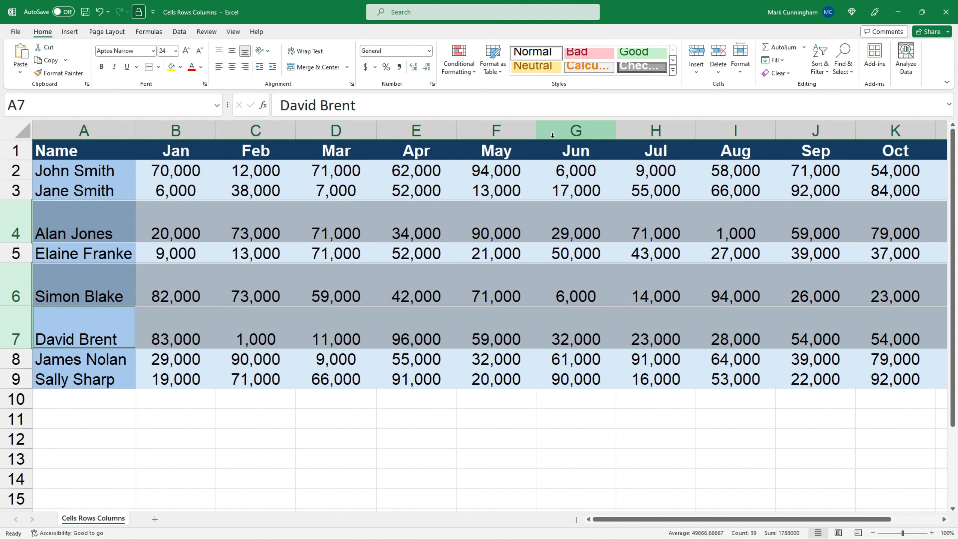
Step: Set the height of the selected rows 4, 6 and 7 to exactly 100
{"action": "right_click", "coordinate": [22, 222]}
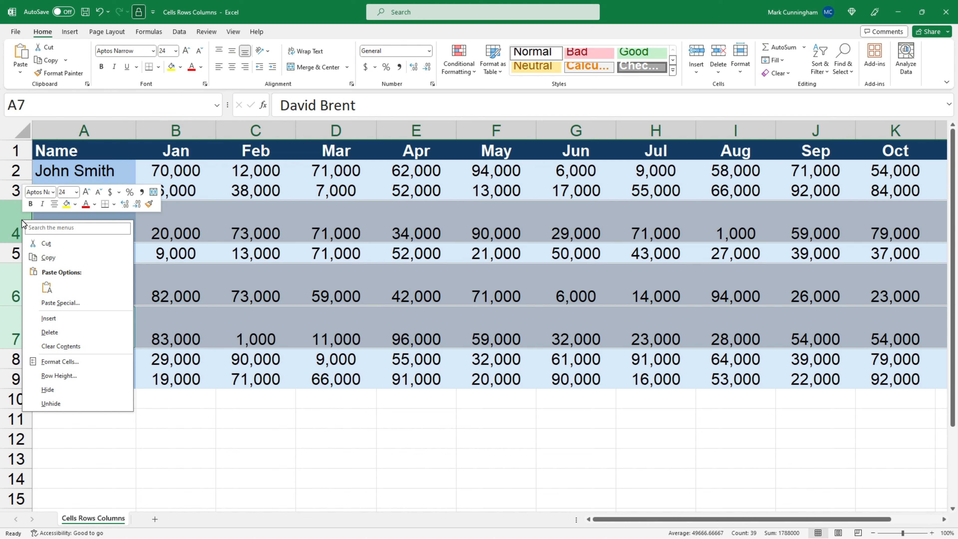
{"action": "left_click", "coordinate": [59, 375]}
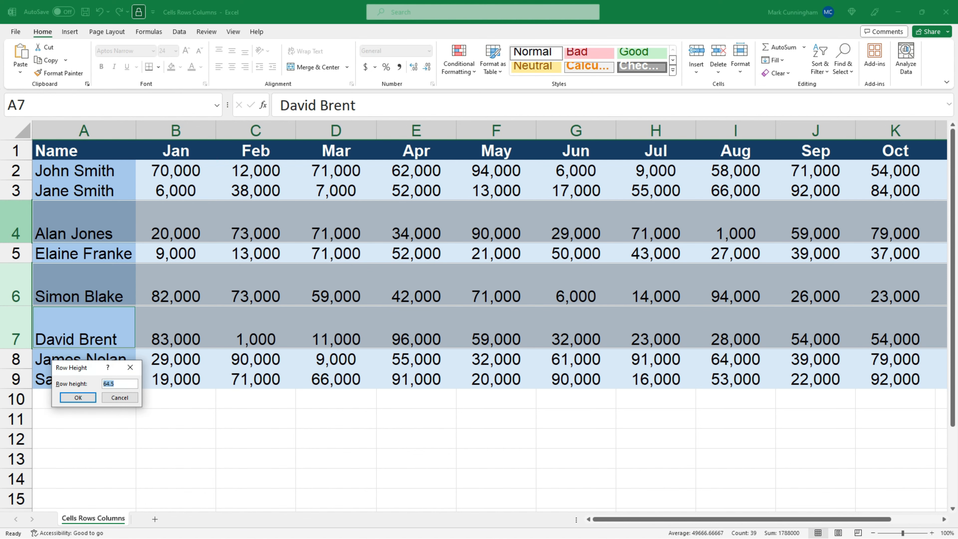
{"action": "type", "text": "100"}
{"action": "key", "text": "Return"}
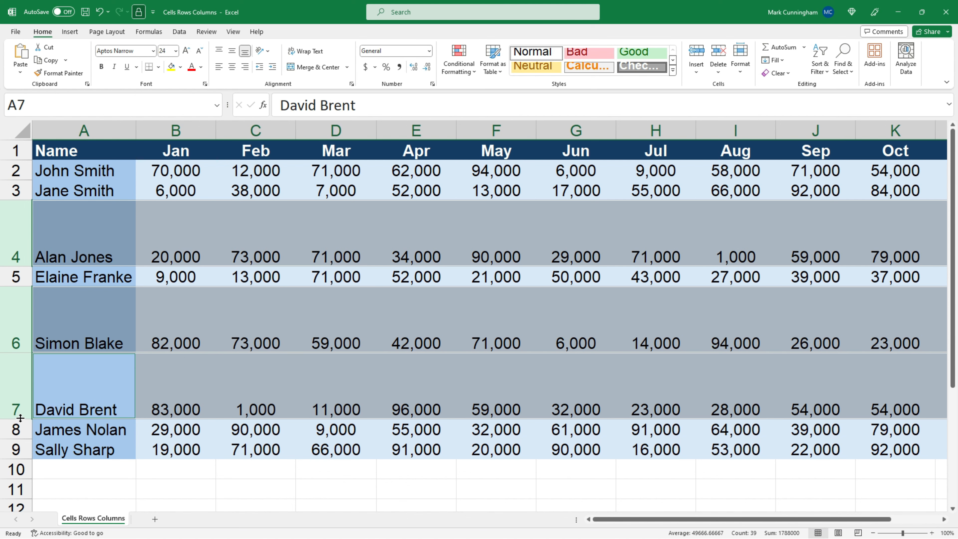
Step: Undo both height changes on rows 4, 6 and 7 and deselect them
{"action": "left_click", "coordinate": [101, 15]}
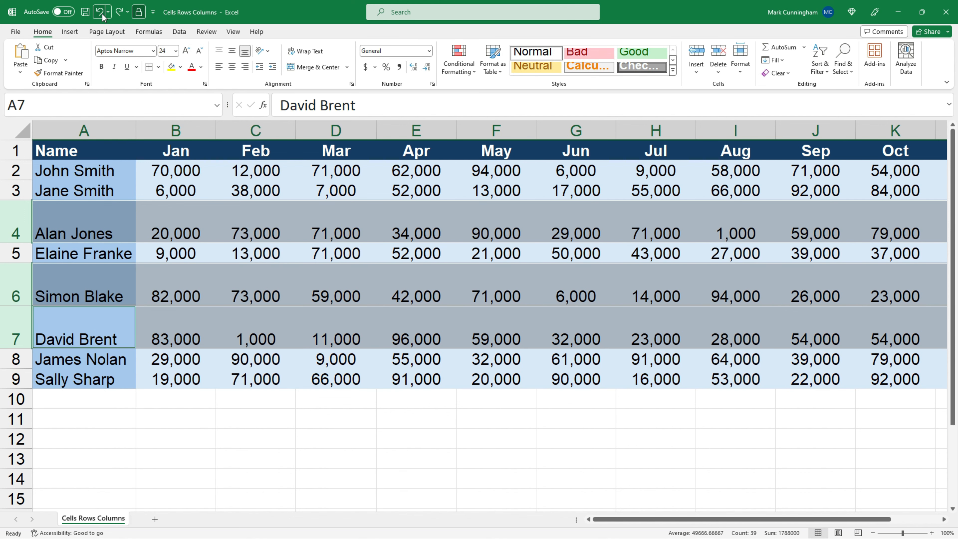
{"action": "left_click", "coordinate": [101, 14]}
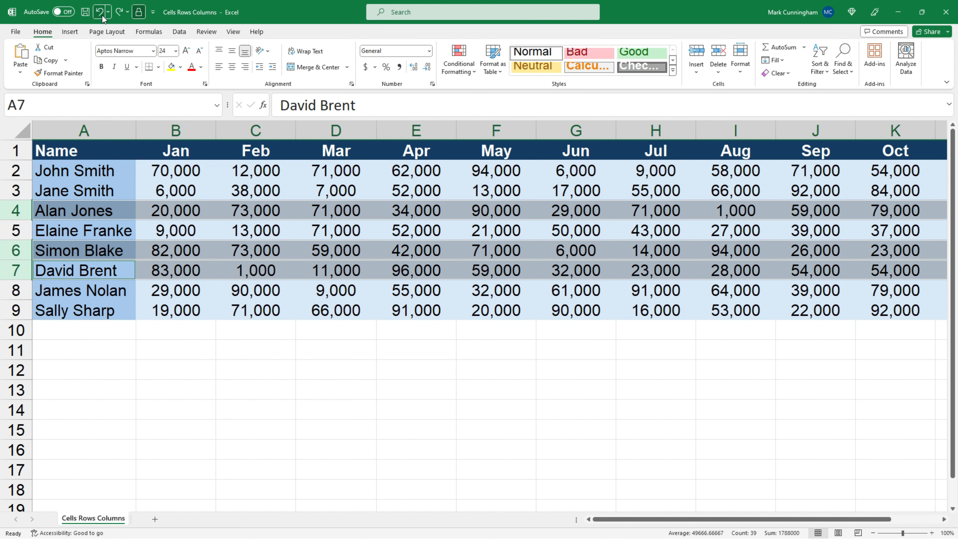
{"action": "left_click", "coordinate": [168, 236]}
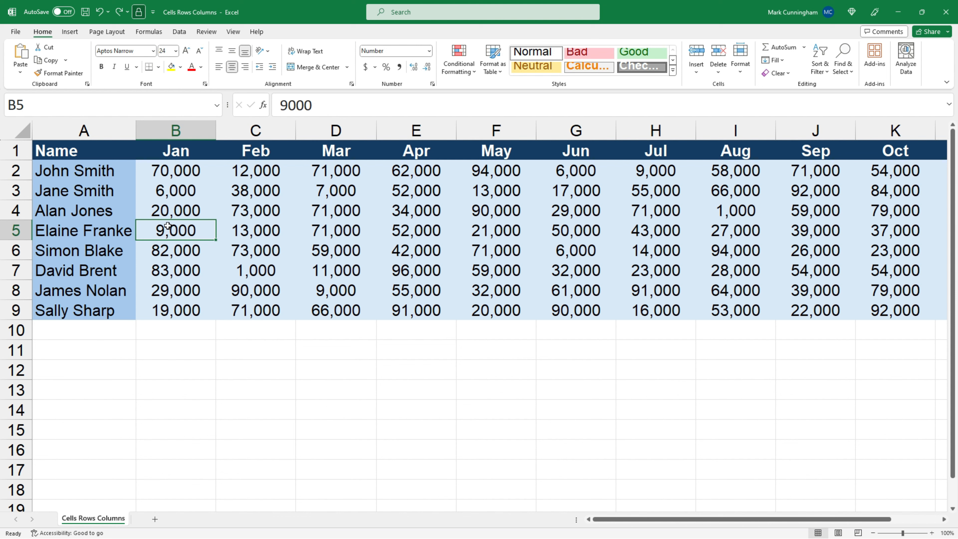
Step: Merge the empty cells B11 and C11 into one with Merge Cells, and select the merged cell to check it
{"action": "left_click_drag", "start_coordinate": [181, 351], "coordinate": [236, 352]}
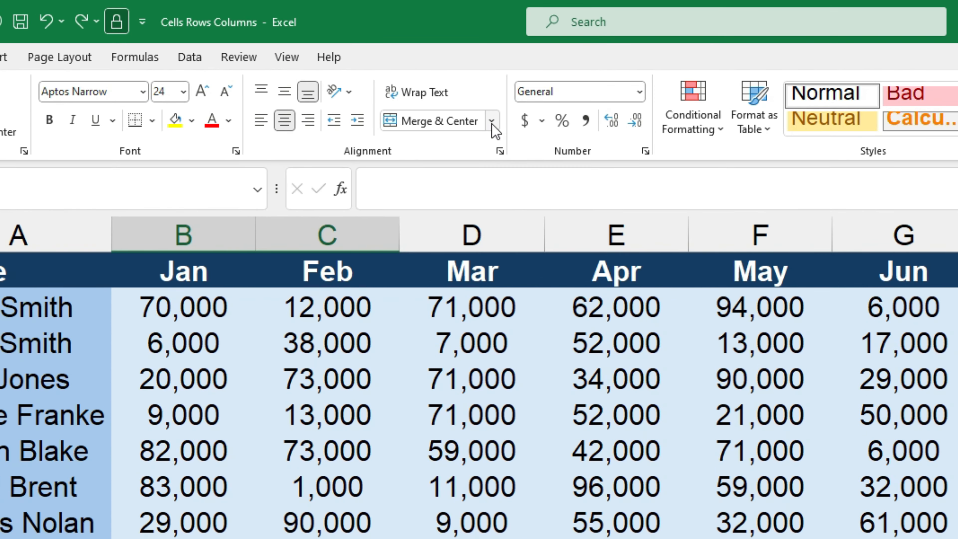
{"action": "left_click", "coordinate": [347, 67]}
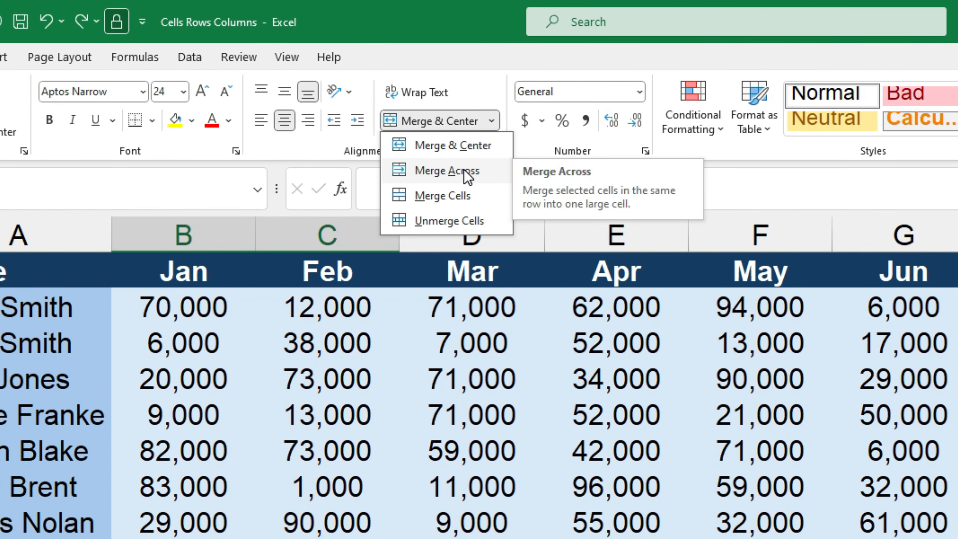
{"action": "left_click", "coordinate": [472, 194]}
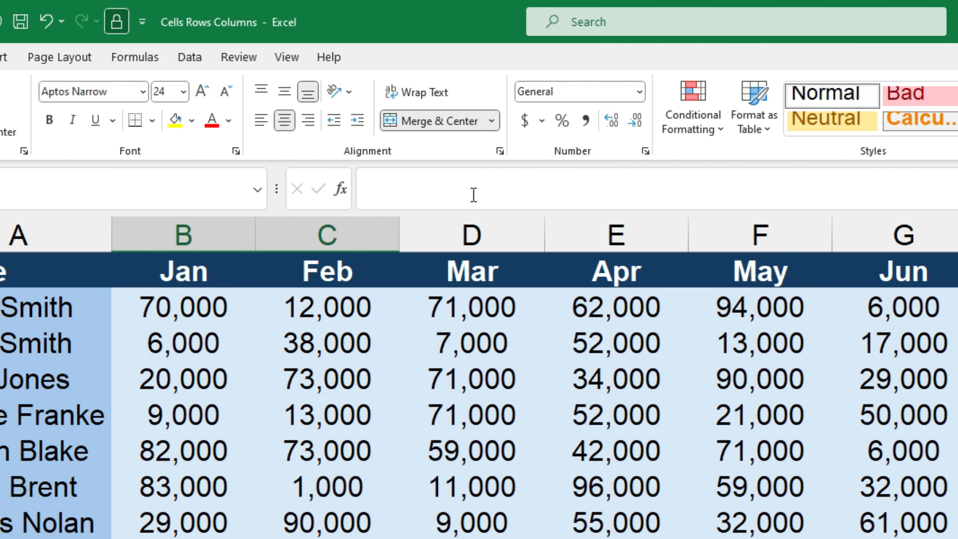
{"action": "left_click", "coordinate": [277, 389]}
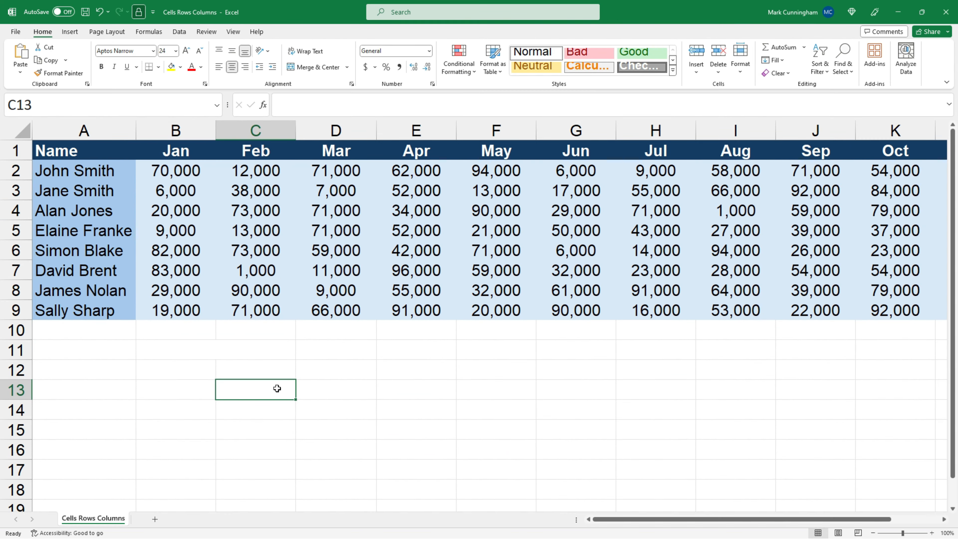
{"action": "left_click", "coordinate": [216, 357]}
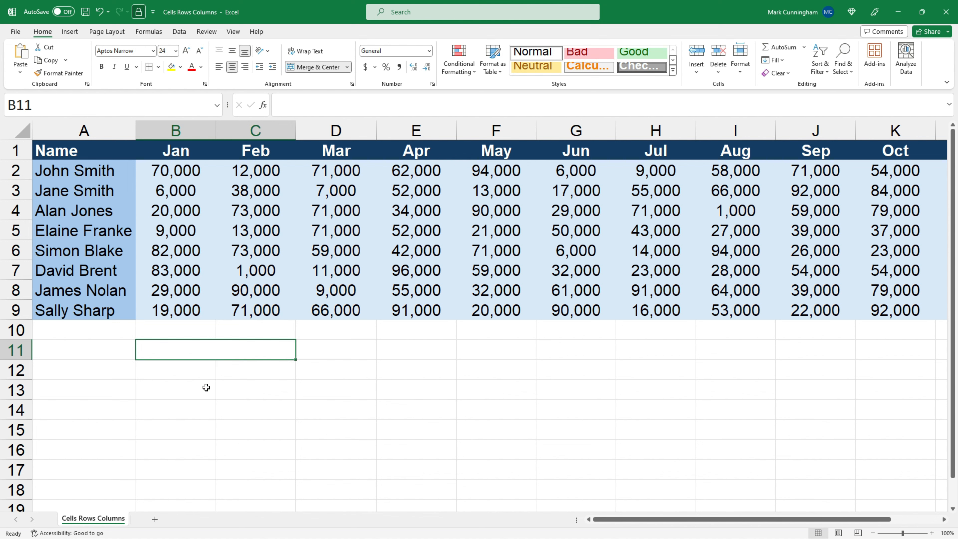
Step: Merge B12:C14 row by row with Merge Across, and select the merged cells one after another to check them
{"action": "mouse_move", "coordinate": [203, 368]}
{"action": "left_mouse_down"}
{"action": "mouse_move", "coordinate": [218, 371]}
{"action": "mouse_move", "coordinate": [202, 391]}
{"action": "mouse_move", "coordinate": [231, 395]}
{"action": "mouse_move", "coordinate": [201, 406]}
{"action": "mouse_move", "coordinate": [232, 410]}
{"action": "left_mouse_up"}
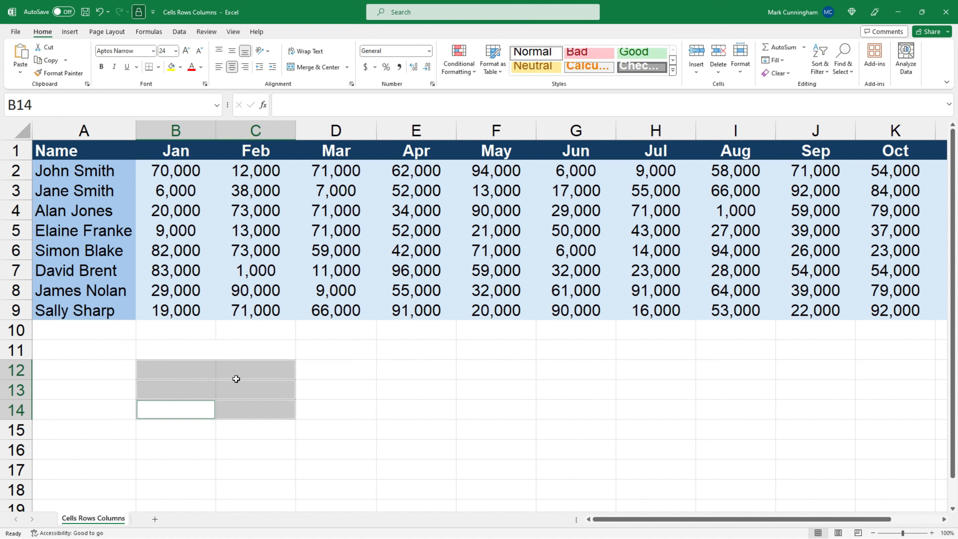
{"action": "left_click", "coordinate": [347, 68]}
{"action": "left_click", "coordinate": [338, 102]}
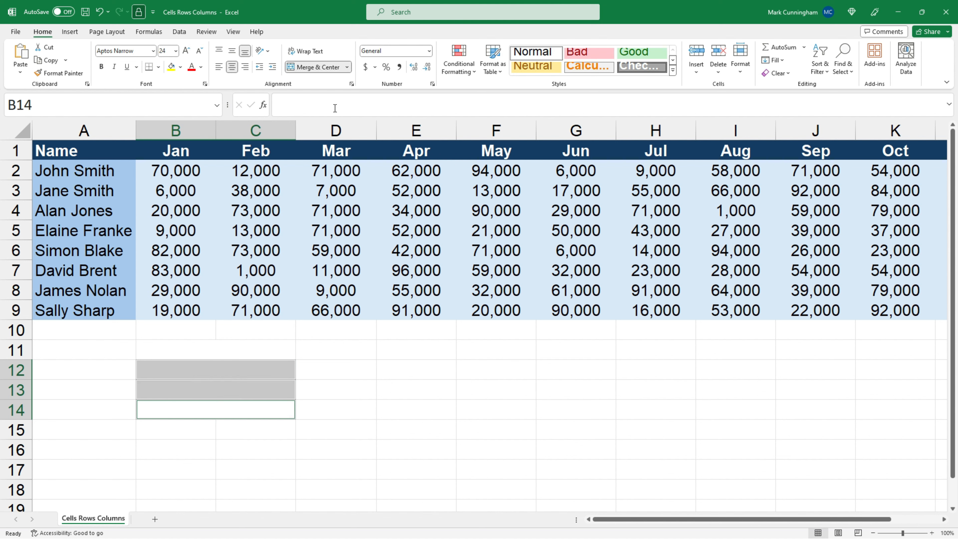
{"action": "left_click", "coordinate": [332, 343]}
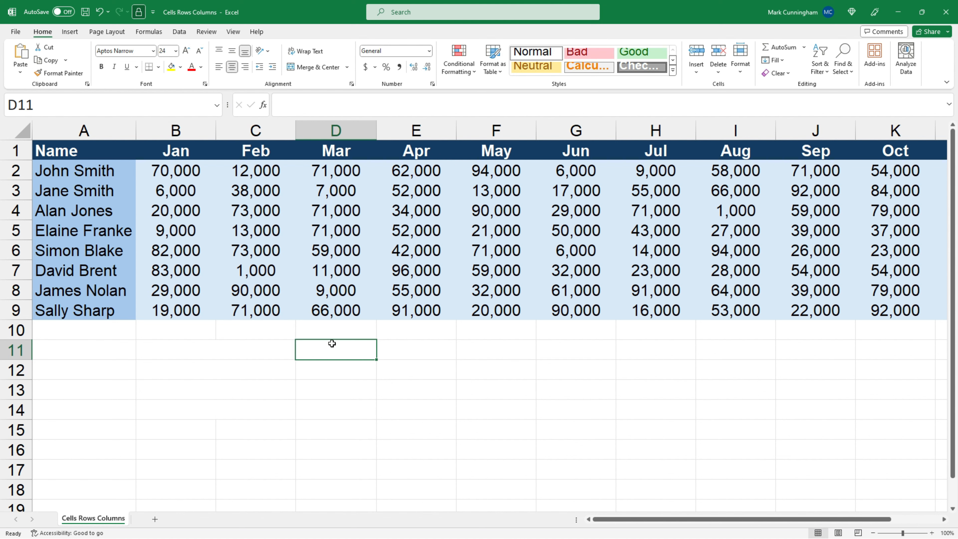
{"action": "left_click", "coordinate": [283, 356]}
{"action": "left_click", "coordinate": [268, 378]}
{"action": "left_click", "coordinate": [265, 394]}
{"action": "left_click", "coordinate": [263, 406]}
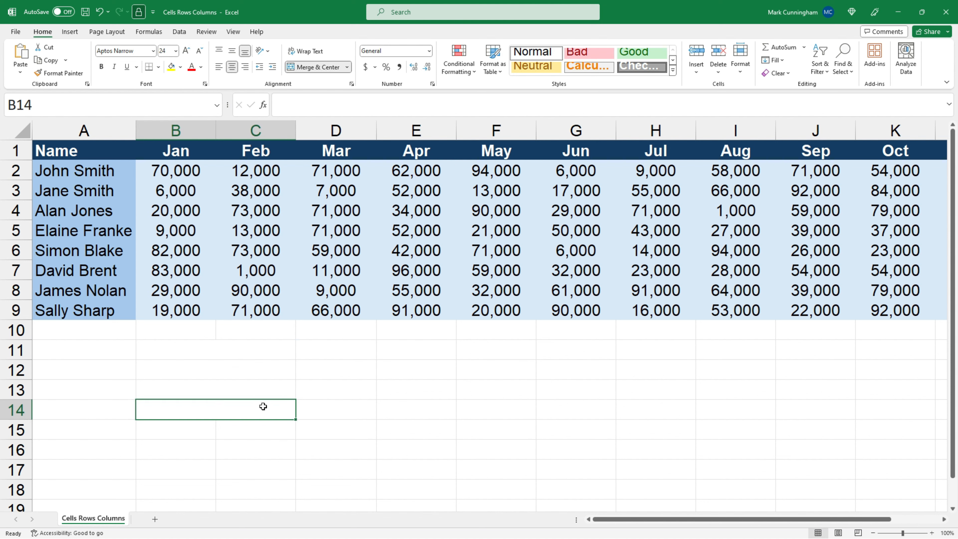
Step: Merge the vertical range E11:E14 into one cell with Merge Cells, and select it to check the result
{"action": "left_click_drag", "start_coordinate": [393, 351], "coordinate": [392, 411]}
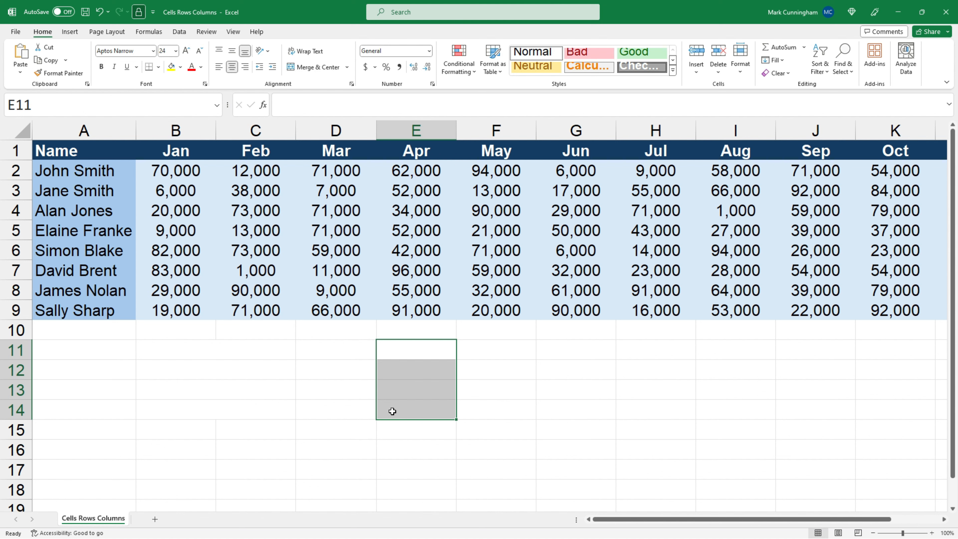
{"action": "left_click", "coordinate": [347, 70]}
{"action": "left_click", "coordinate": [341, 105]}
{"action": "left_click", "coordinate": [332, 442]}
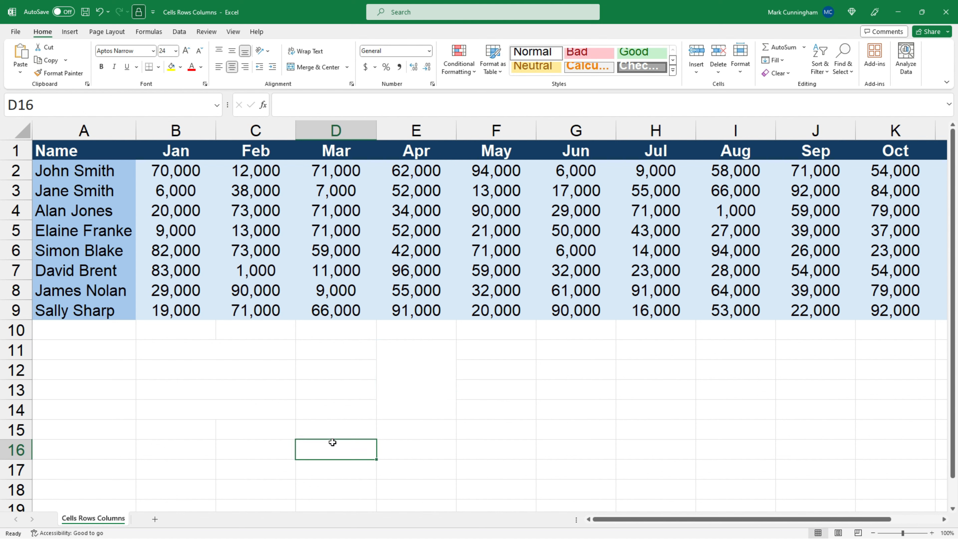
{"action": "left_click", "coordinate": [404, 410]}
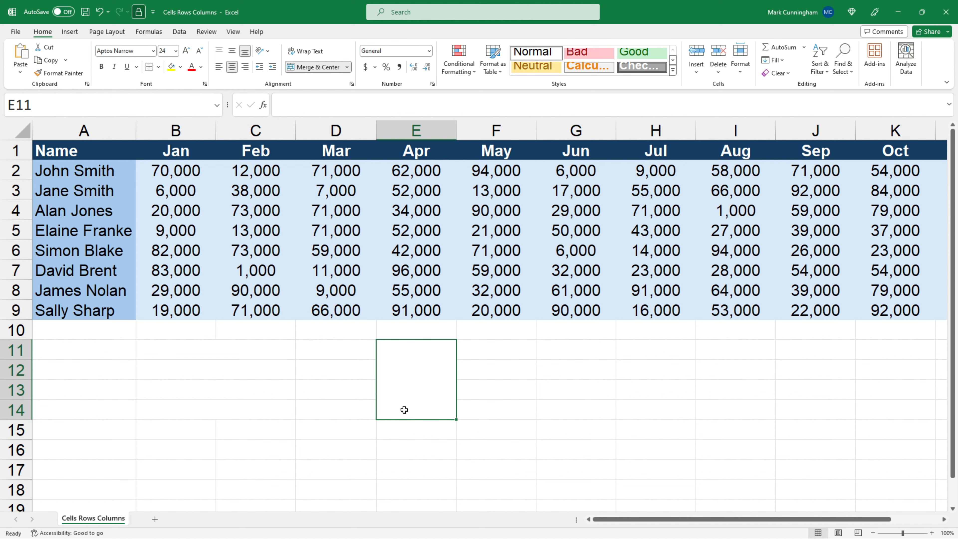
Step: Merge the block G11:H17 across rows and columns into one cell with Merge Cells
{"action": "left_click_drag", "start_coordinate": [564, 355], "coordinate": [646, 465]}
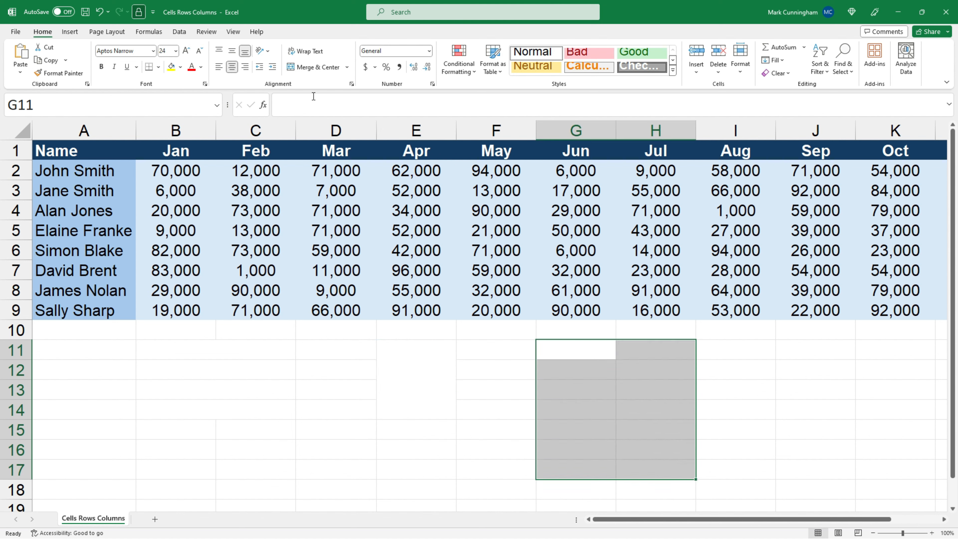
{"action": "left_click", "coordinate": [347, 67]}
{"action": "left_click", "coordinate": [339, 109]}
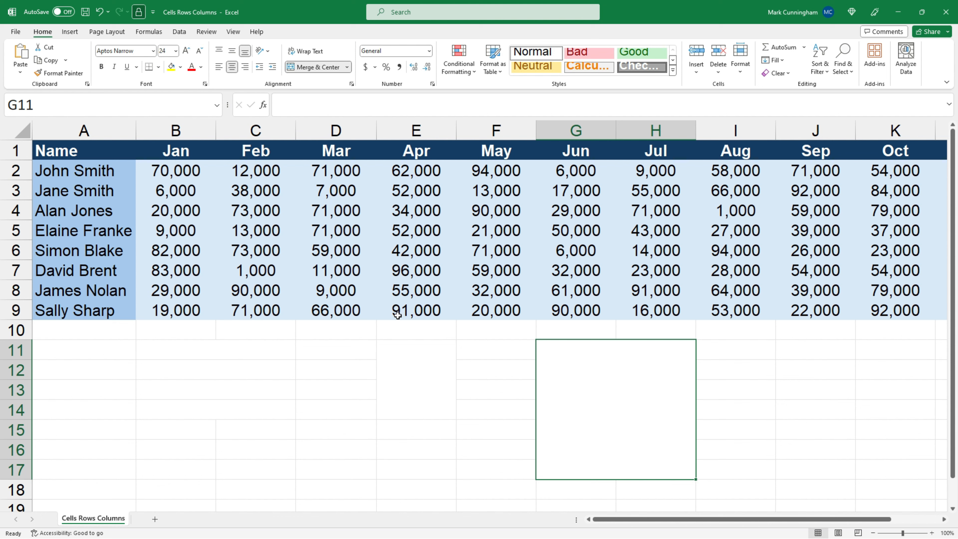